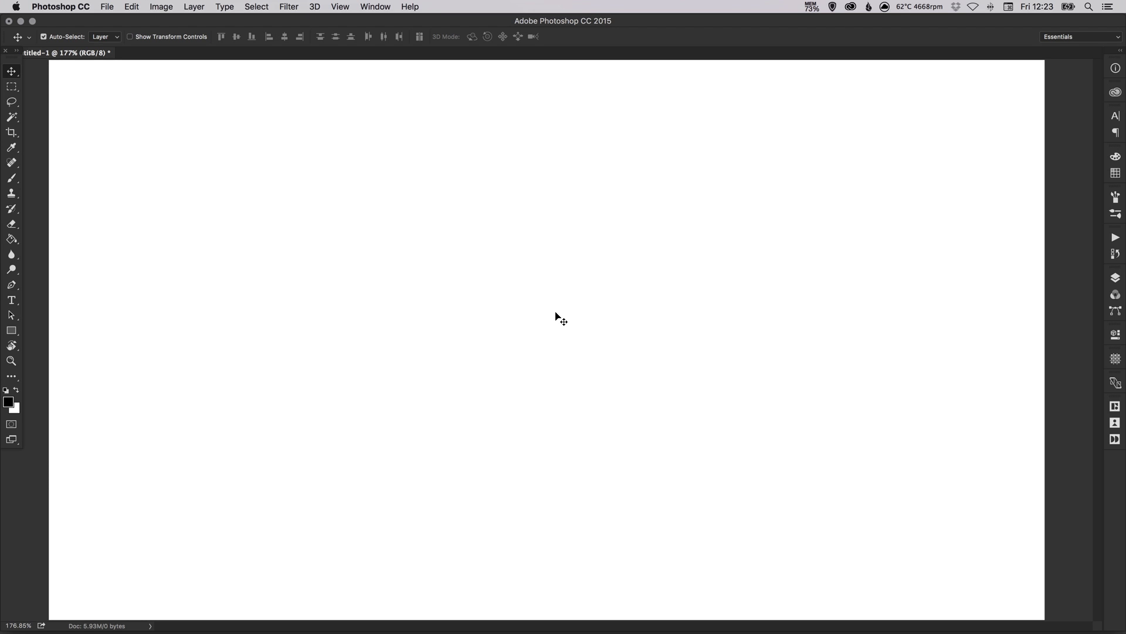
- Browse to Filter > Render > Flame, then dismiss the menus without applying any filter
left_click(290, 7)
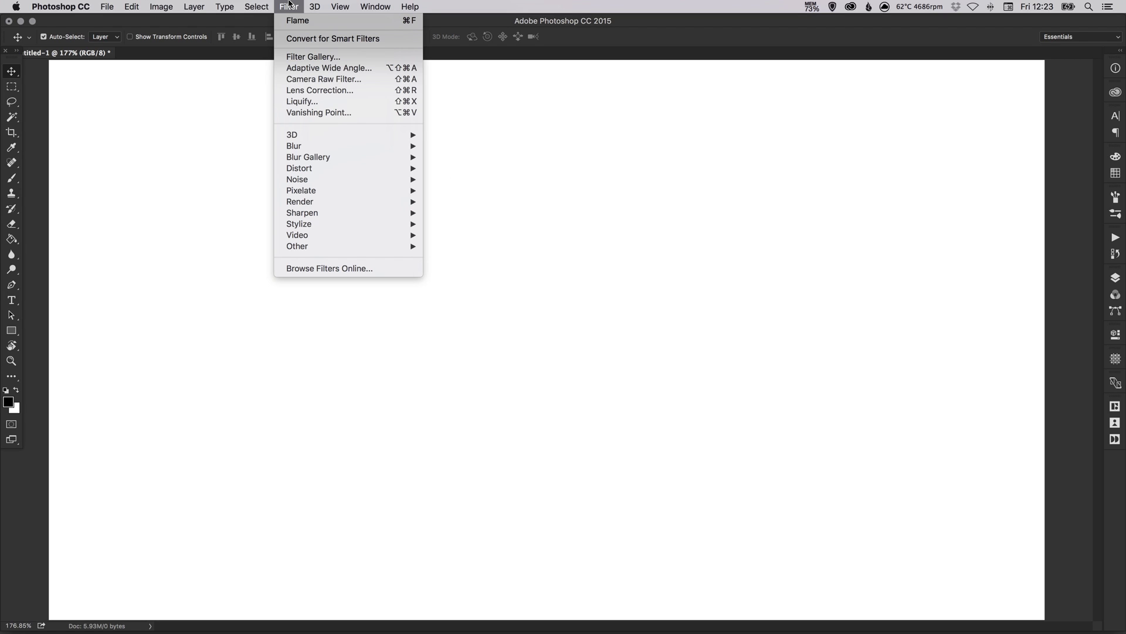
mouse_move(393, 199)
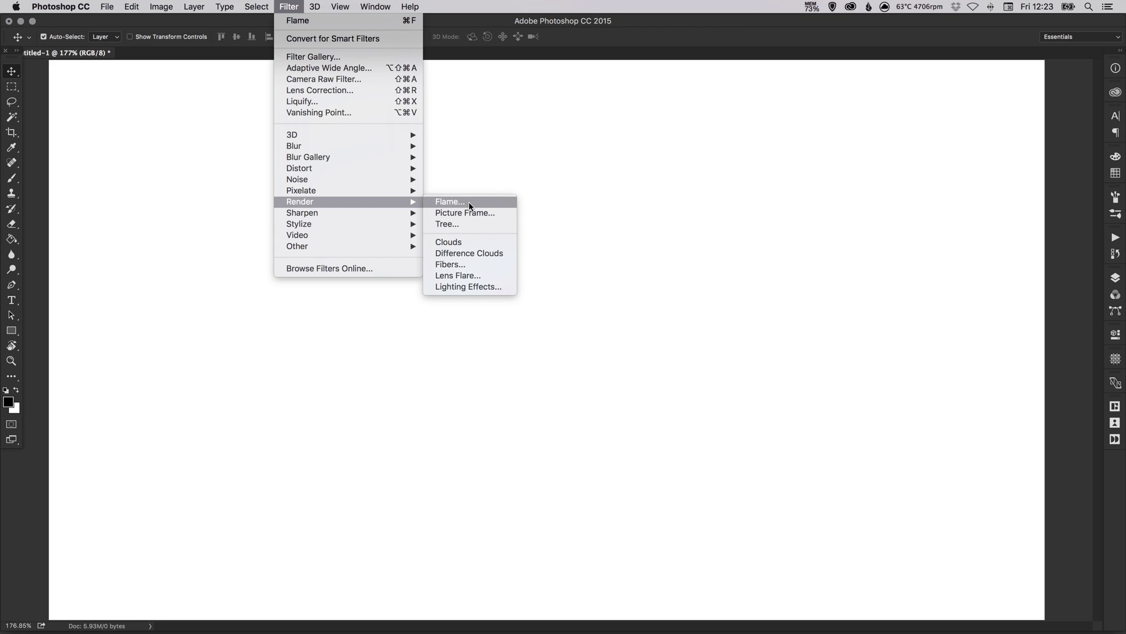
left_click(545, 321)
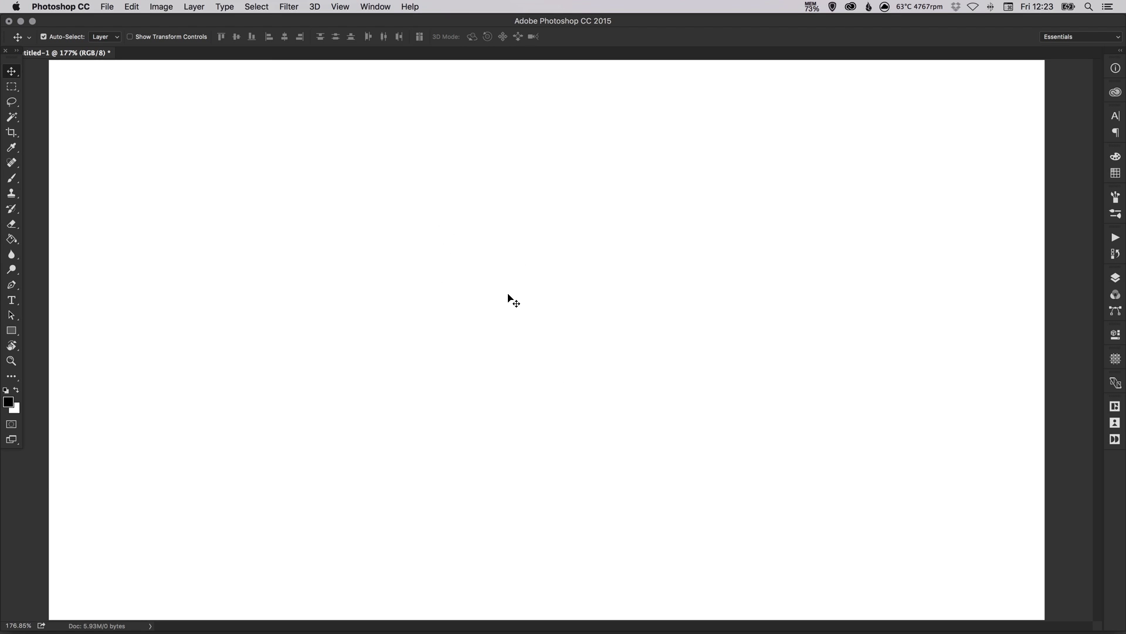
- Fill the whole canvas with black using the Paint Bucket
left_click(10, 240)
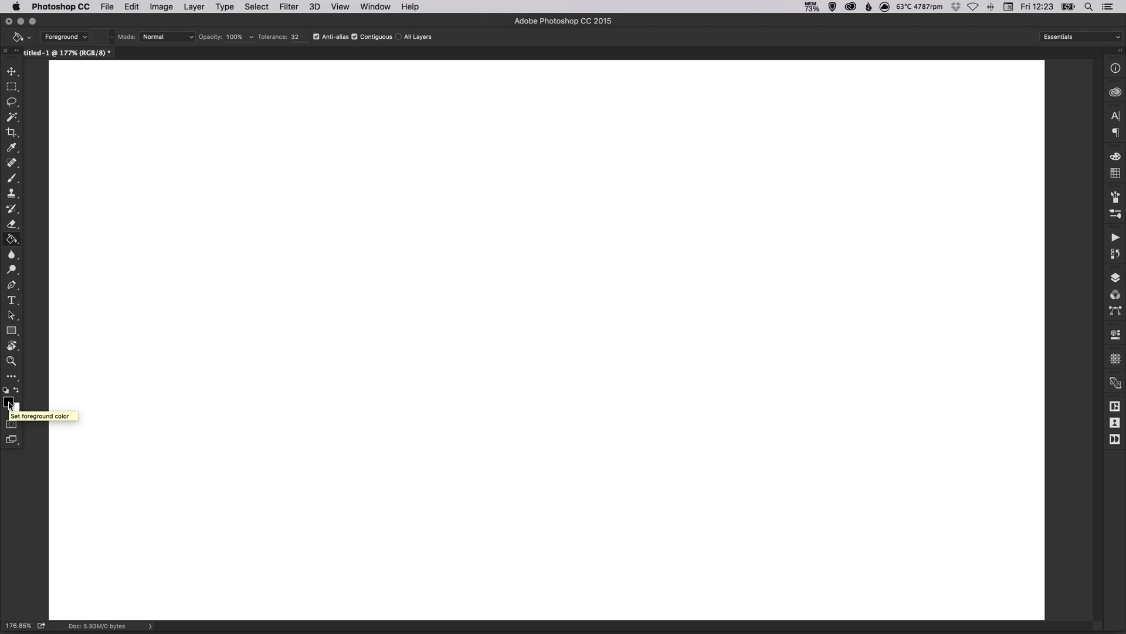
left_click(527, 321)
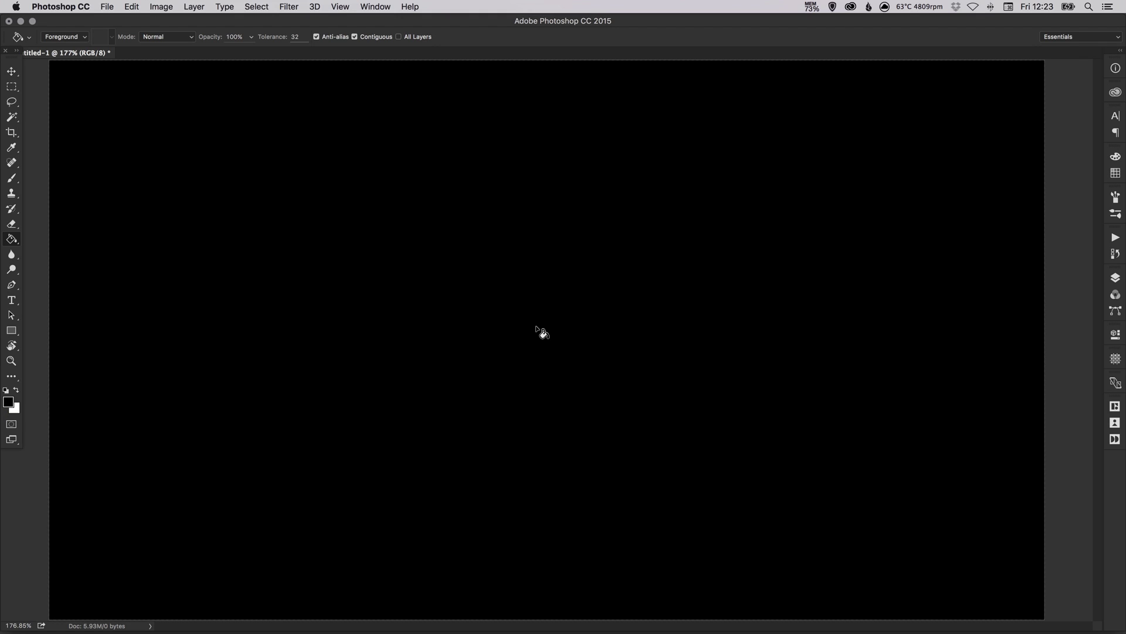
key("v")
- Add an empty Layer 1 above Background and set the Pen tool to Path mode
left_click(1116, 278)
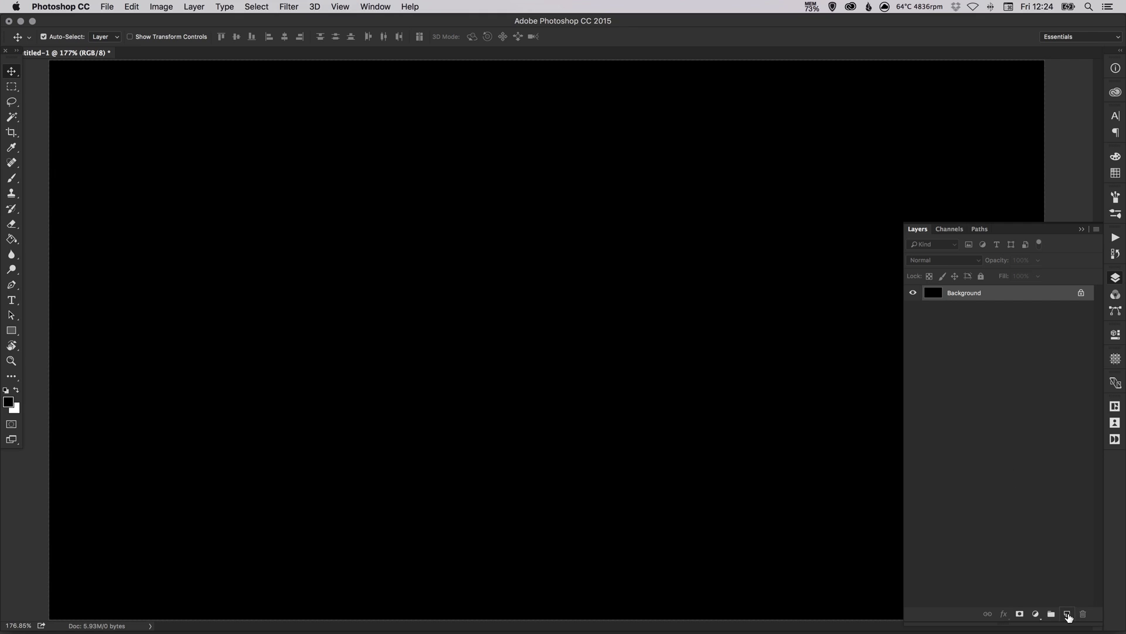
left_click(1067, 614)
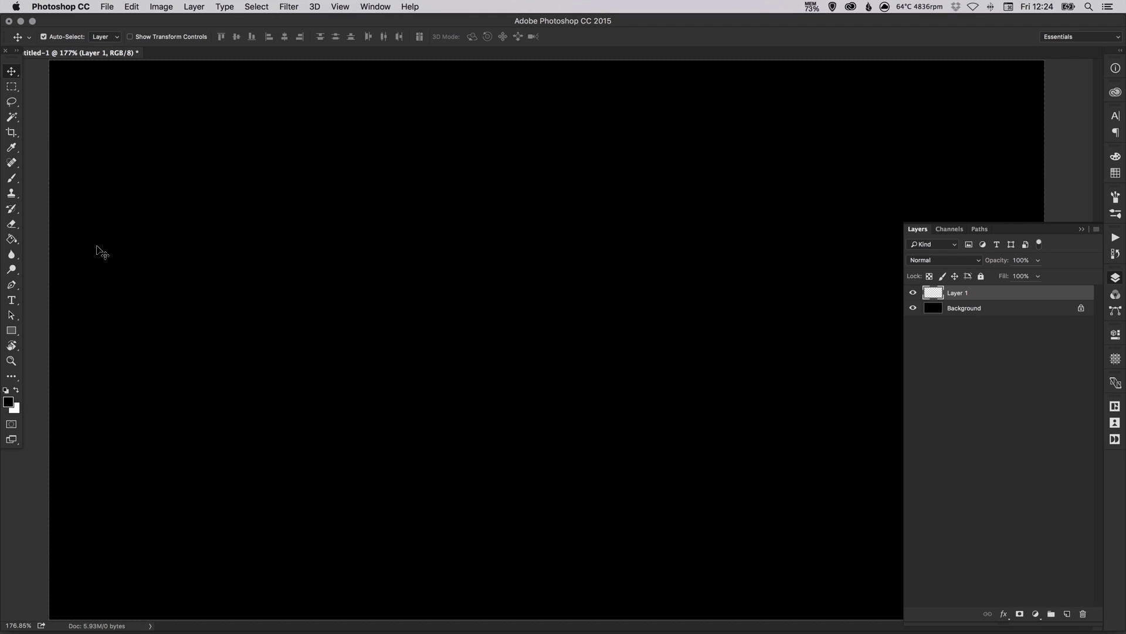
left_click(11, 285)
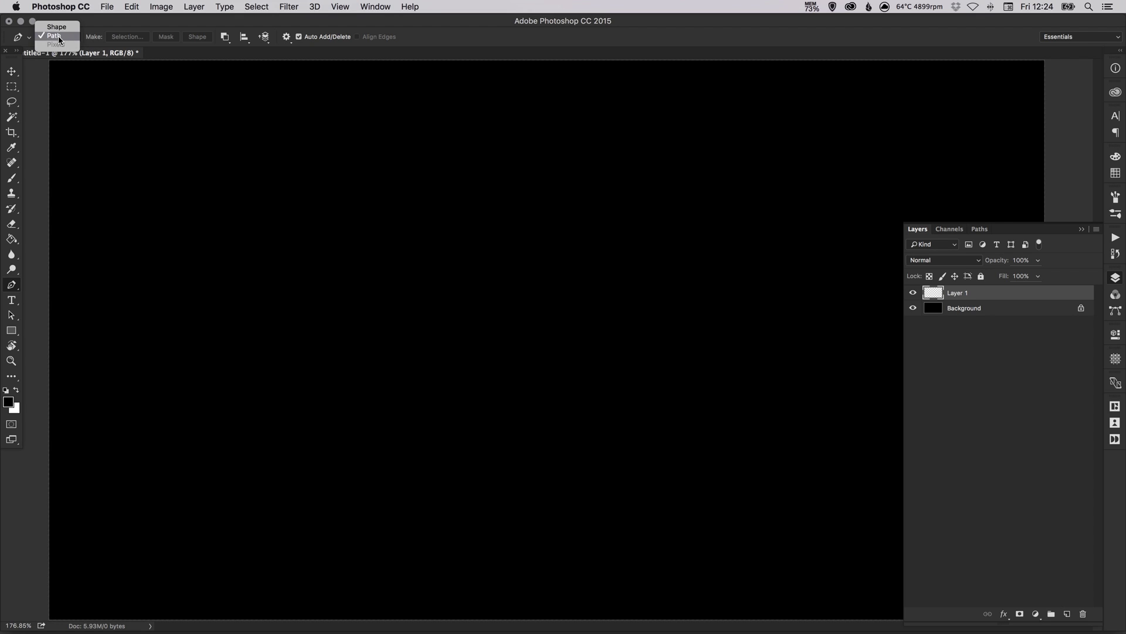
left_click(58, 37)
- Pen a closed four-anchor S-curve from the canvas centre down to the bottom and back
left_click(1116, 279)
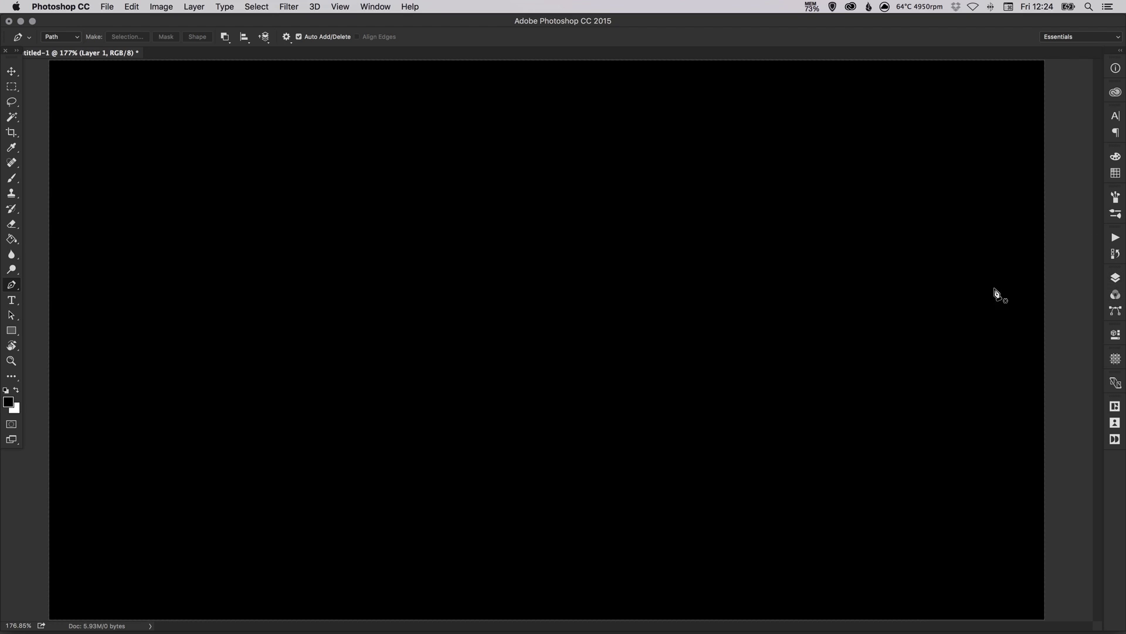
left_click(544, 189)
left_click_drag(542, 309, 589, 375)
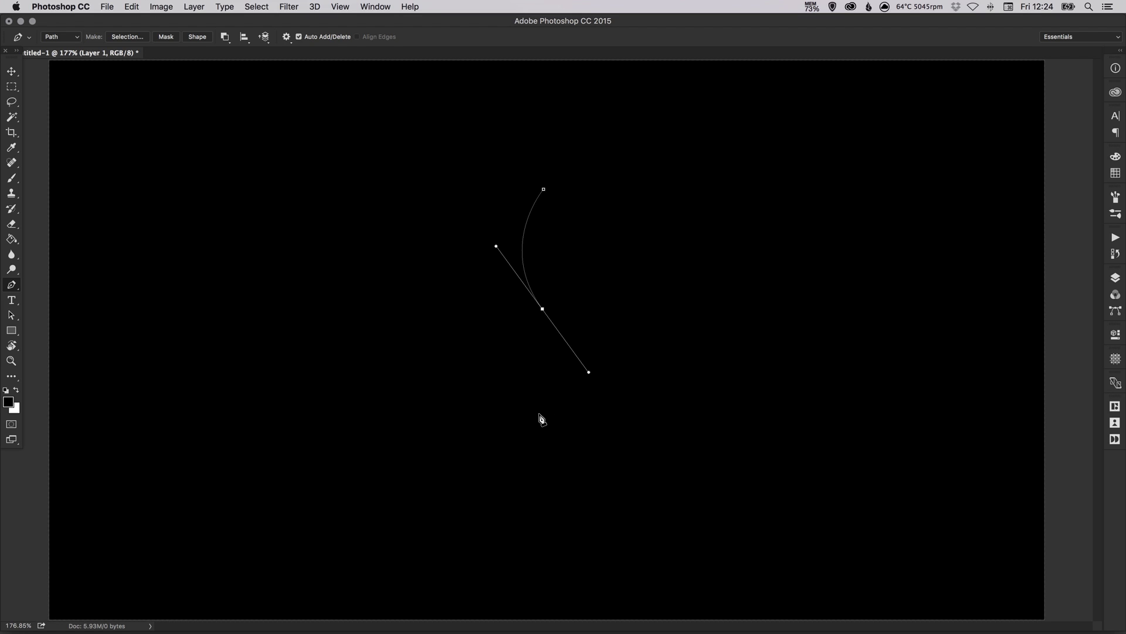
left_click(539, 413)
left_click_drag(550, 305, 505, 233)
left_click(544, 190)
key("v")
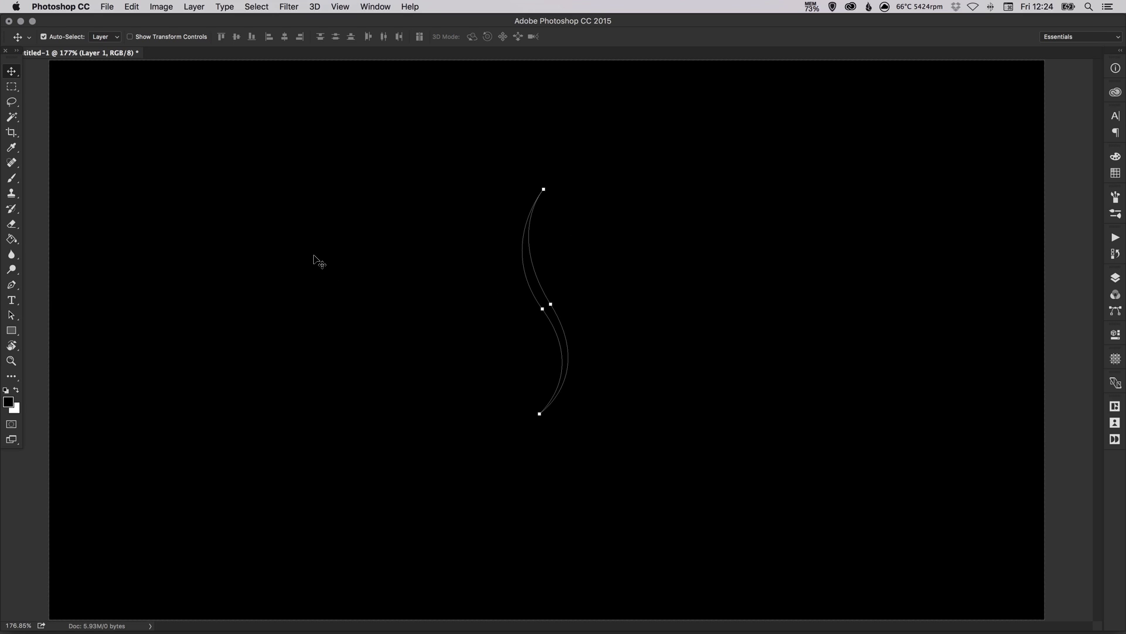
- Move the S-shaped path slightly lower with the Path Selection Tool
left_click(11, 315)
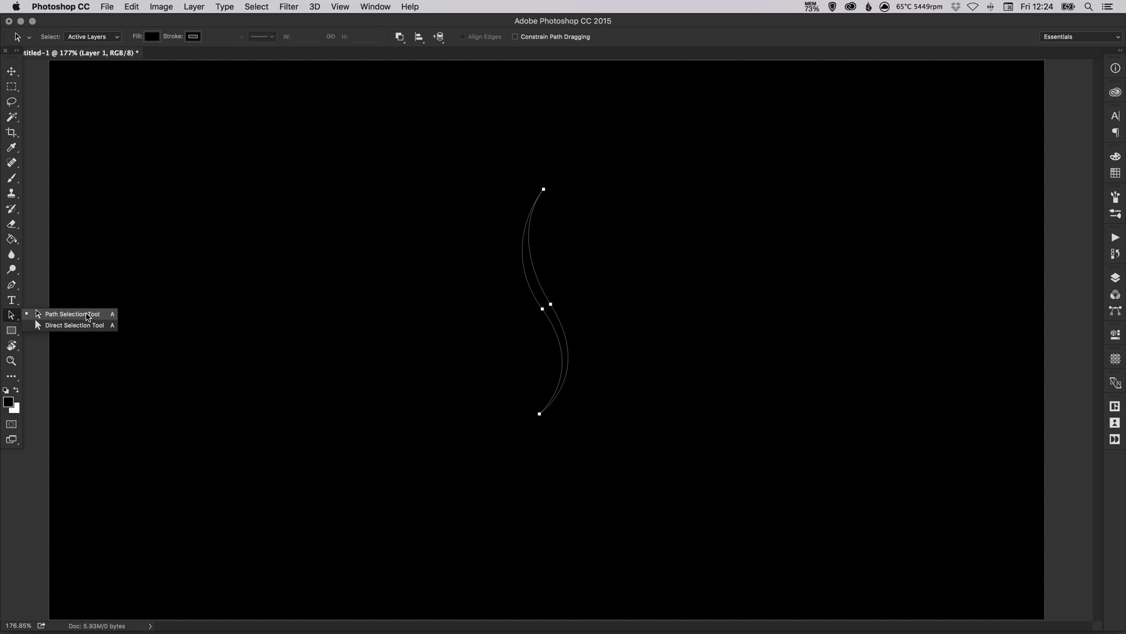
left_click(94, 318)
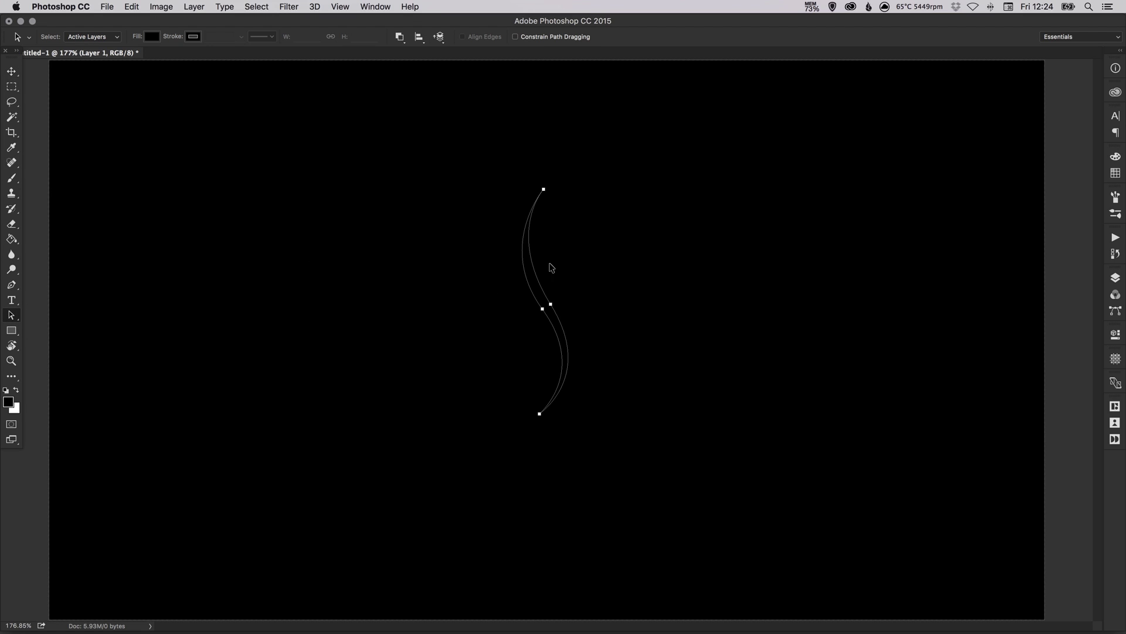
left_click_drag(549, 285, 545, 308)
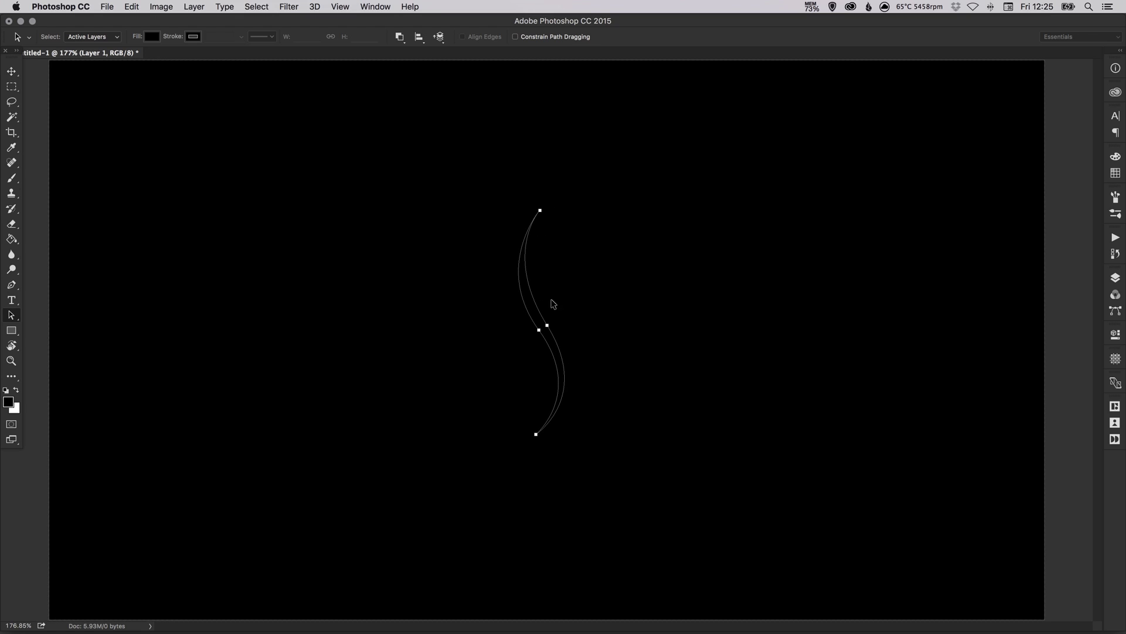
- Open Filter > Render > Flame to preview a flame along the path
left_click(1115, 277)
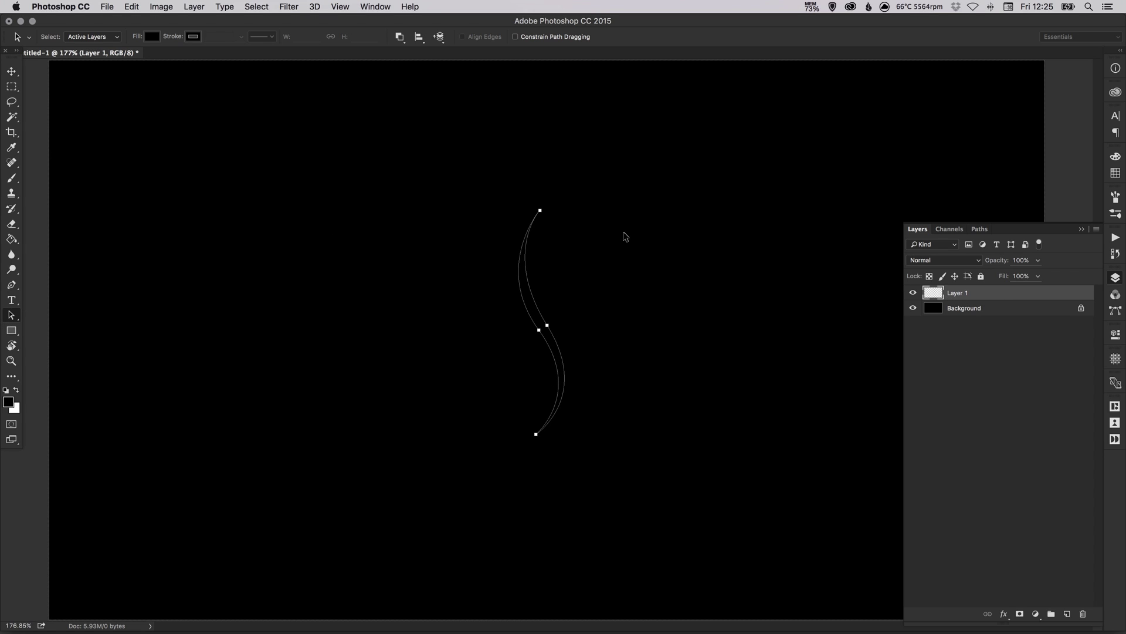
left_click(291, 8)
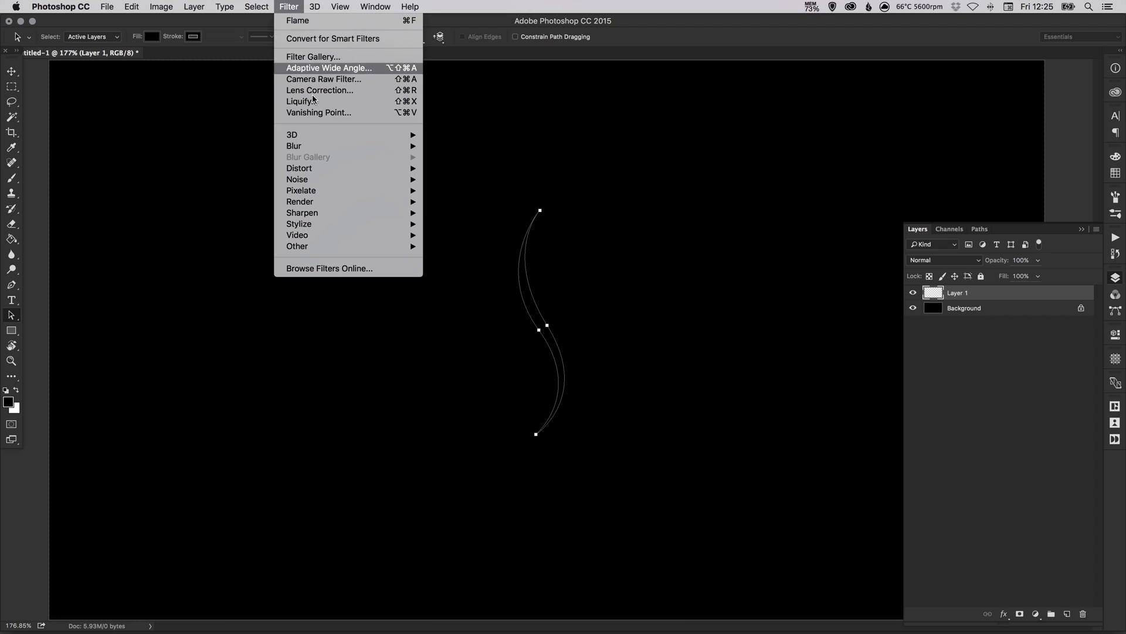
mouse_move(368, 202)
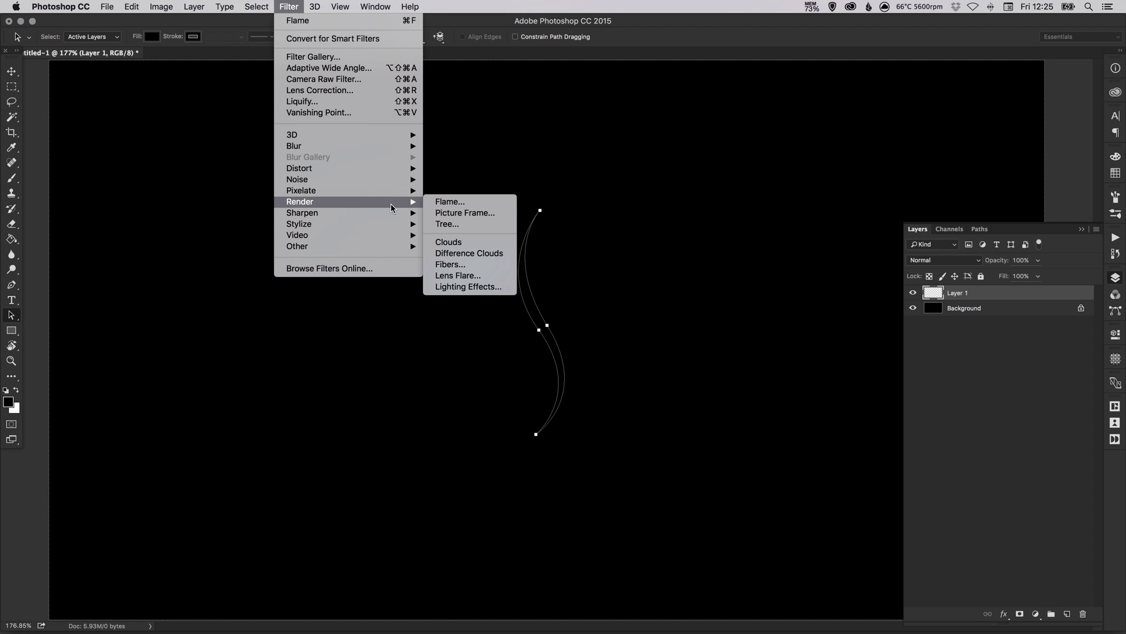
left_click(472, 203)
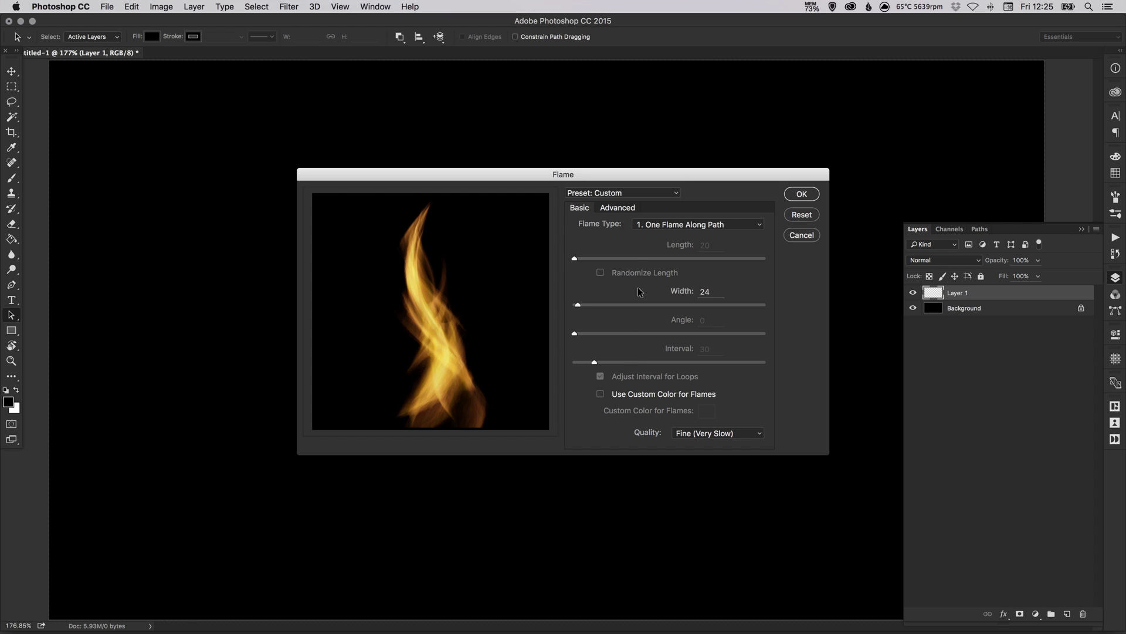
left_click(620, 209)
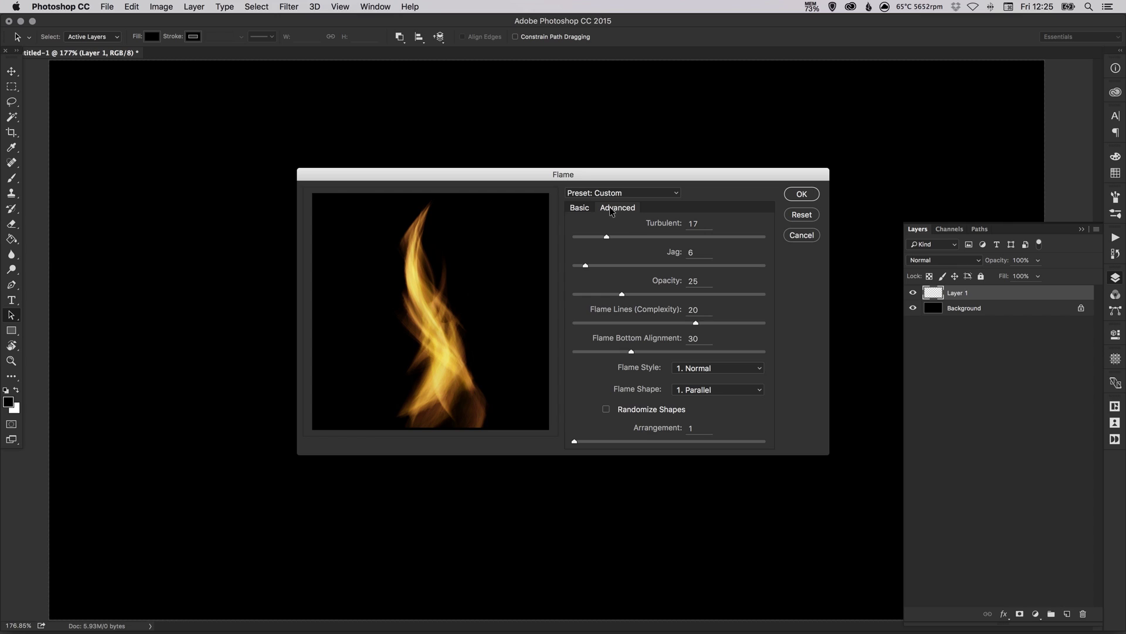
left_click(579, 208)
left_click(681, 224)
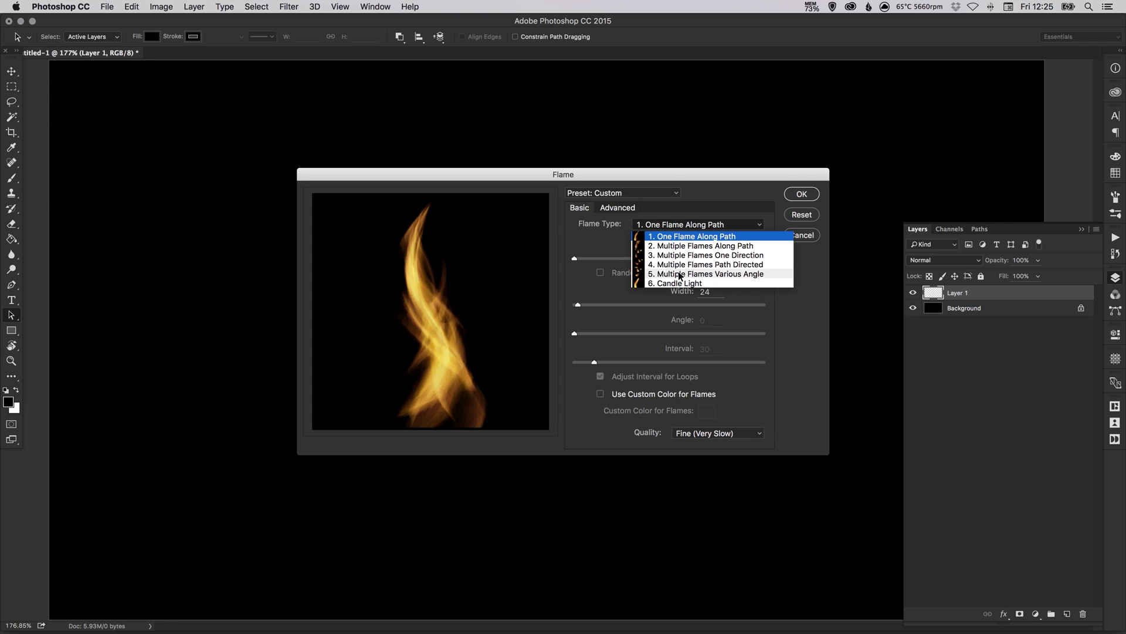
left_click(690, 237)
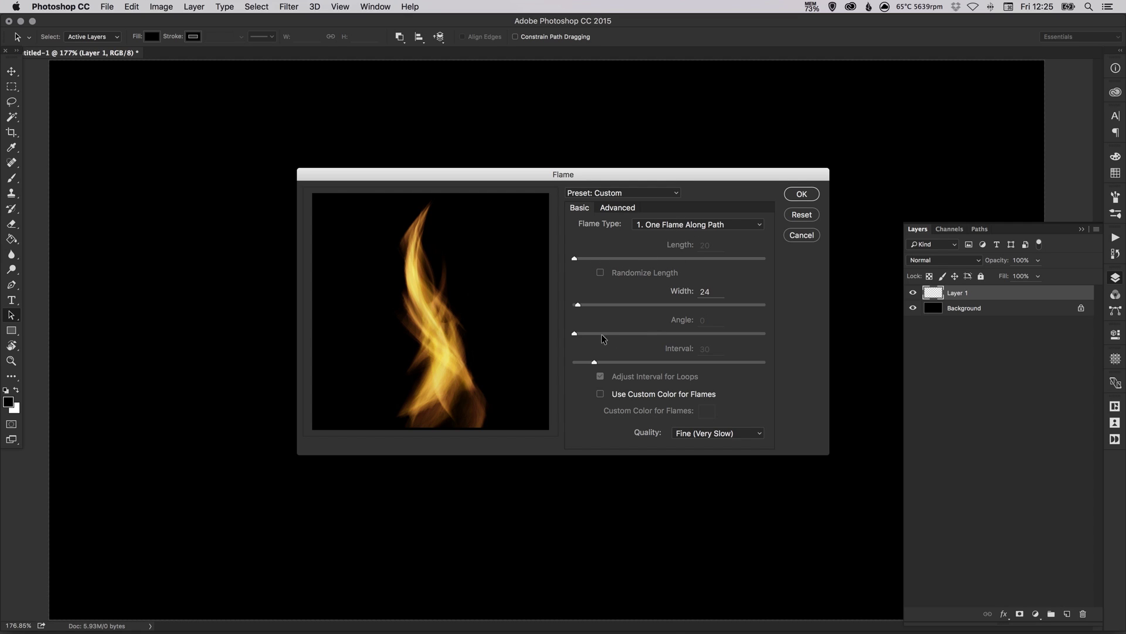
- Set flame Width to 73, keep Fine (Very Slow) quality and leave custom flame colour off
left_click(605, 304)
left_click_drag(630, 302, 757, 305)
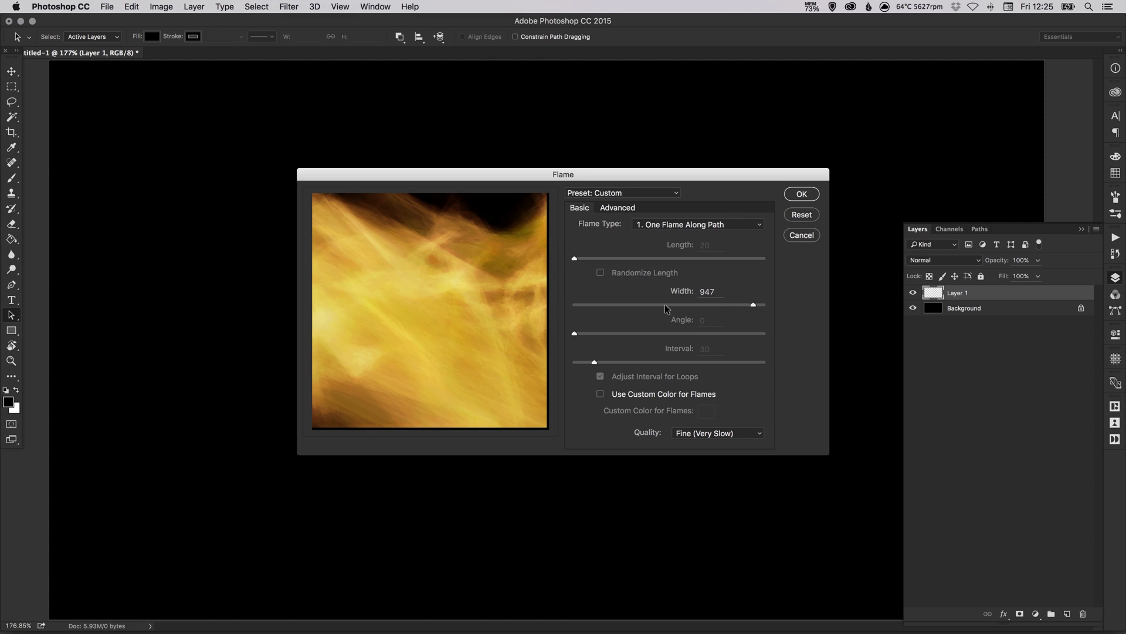
left_click_drag(664, 304, 587, 304)
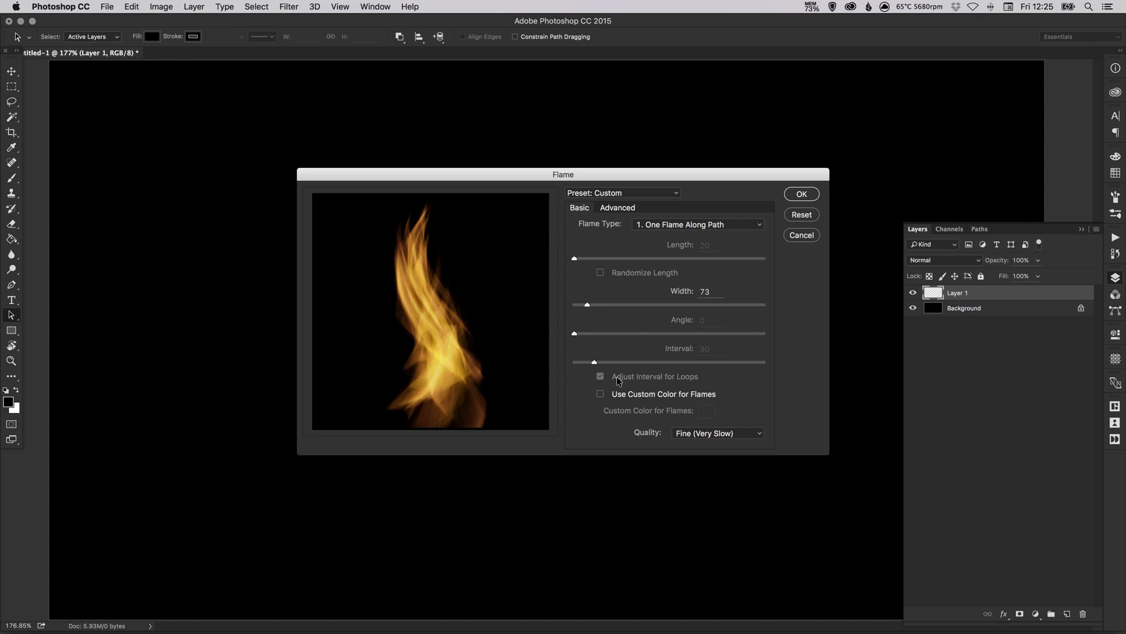
left_click(700, 432)
left_click(704, 434)
left_click(601, 394)
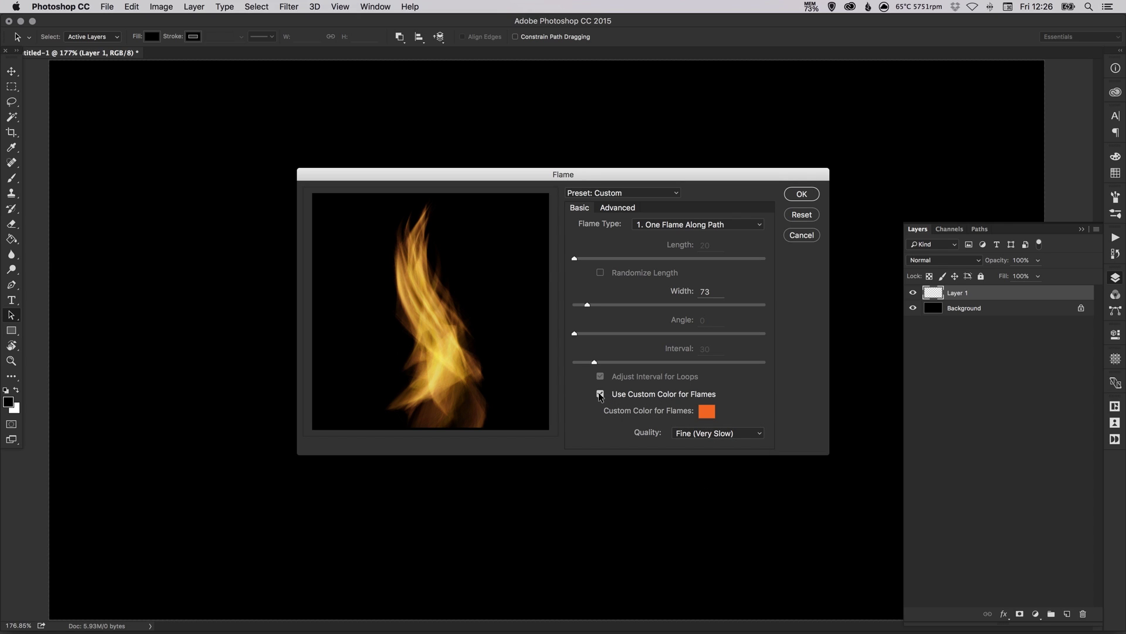
left_click(601, 395)
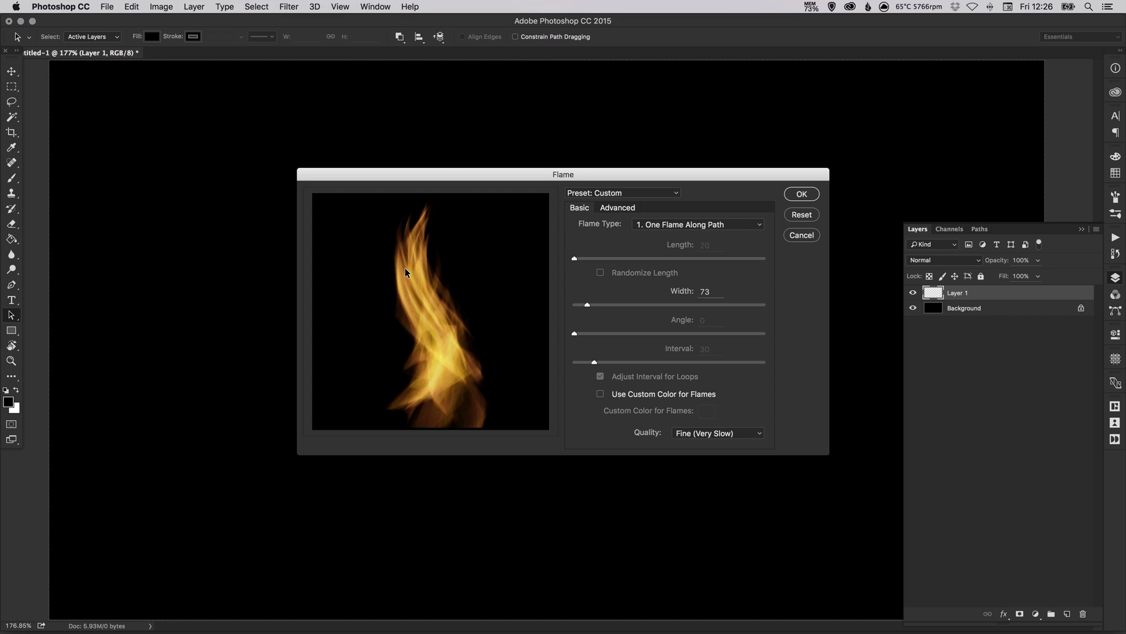
- On the Advanced tab, set Turbulent to 8 and Jag to 8
left_click(613, 208)
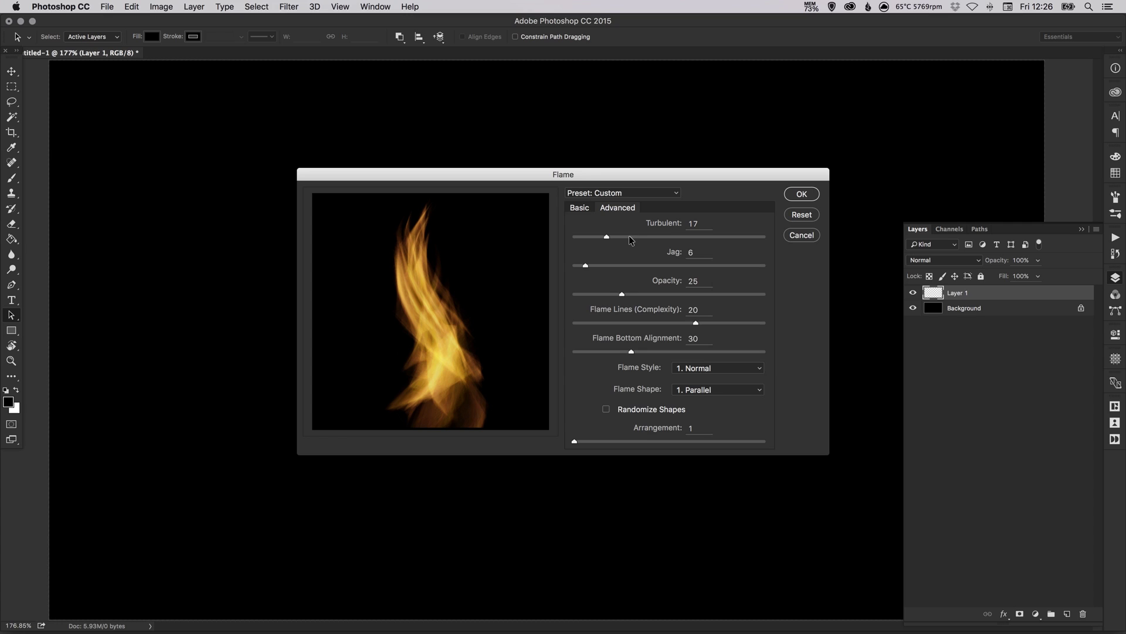
left_click(629, 236)
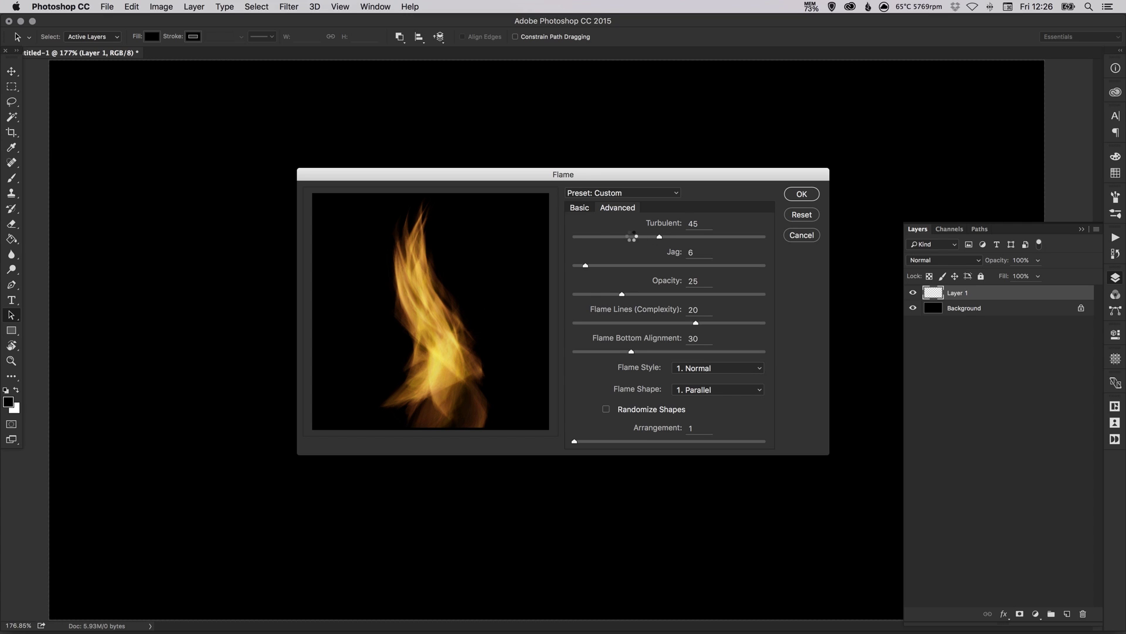
left_click(613, 235)
left_click(591, 235)
left_click(616, 265)
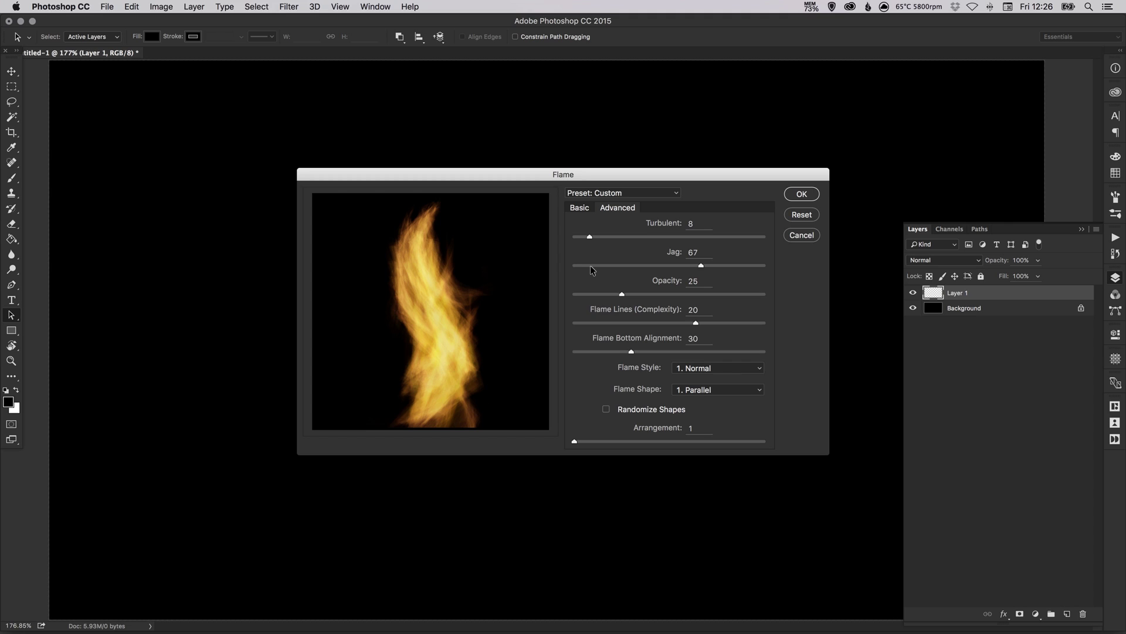
mouse_move(591, 267)
left_mouse_down()
mouse_move(729, 264)
mouse_move(590, 268)
left_mouse_up()
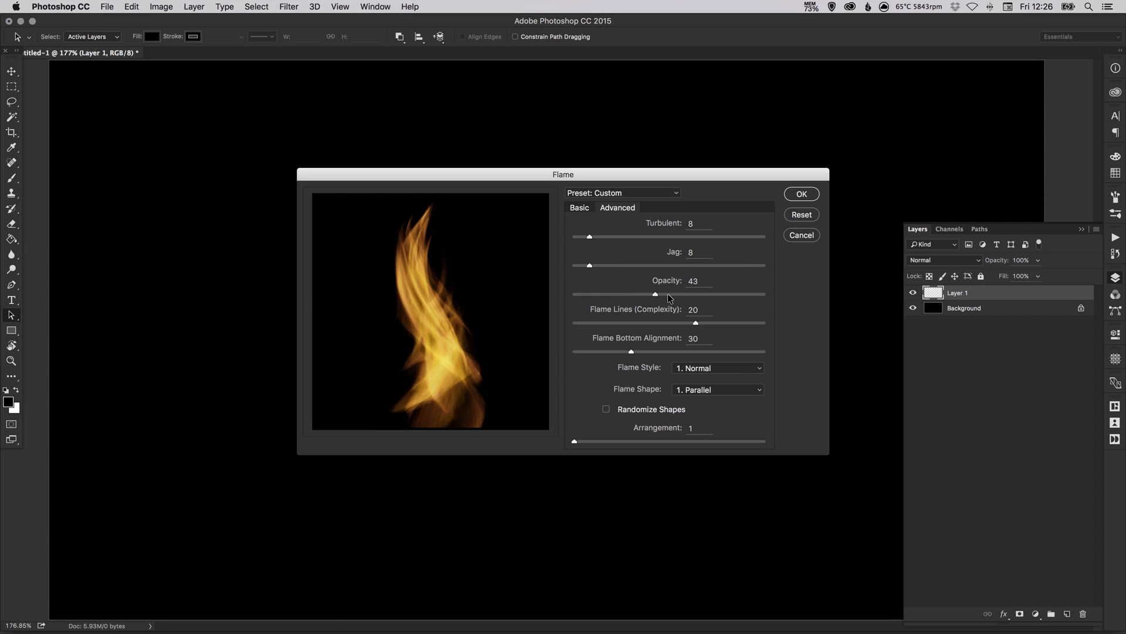
- Set flame Opacity to 33 and Flame Lines to 9
left_click_drag(674, 294, 756, 295)
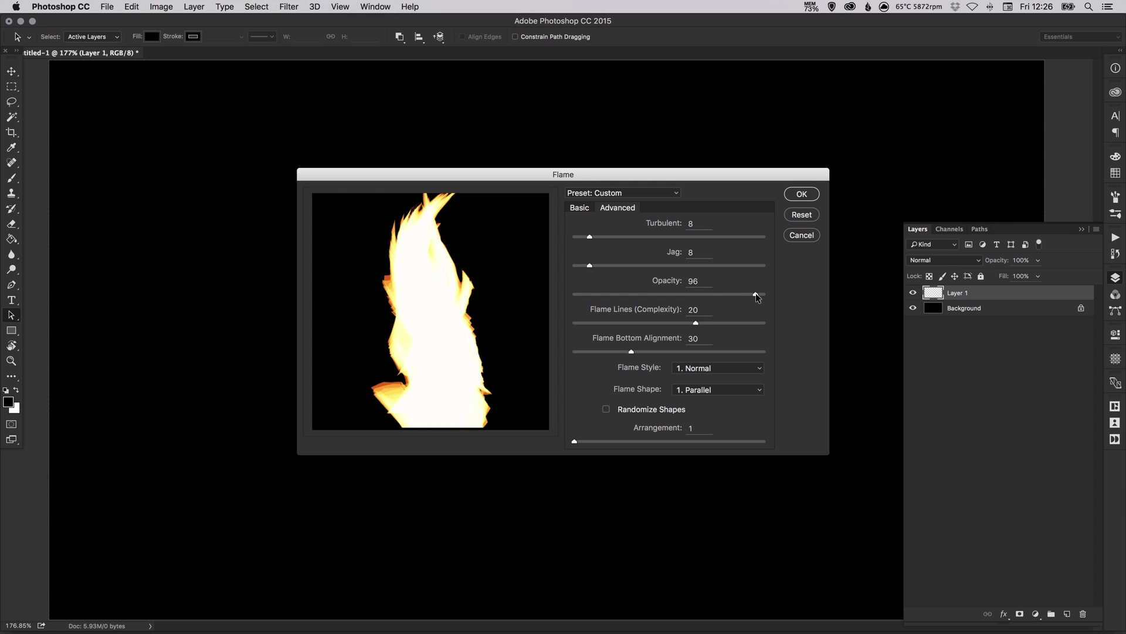
left_click_drag(756, 294, 594, 292)
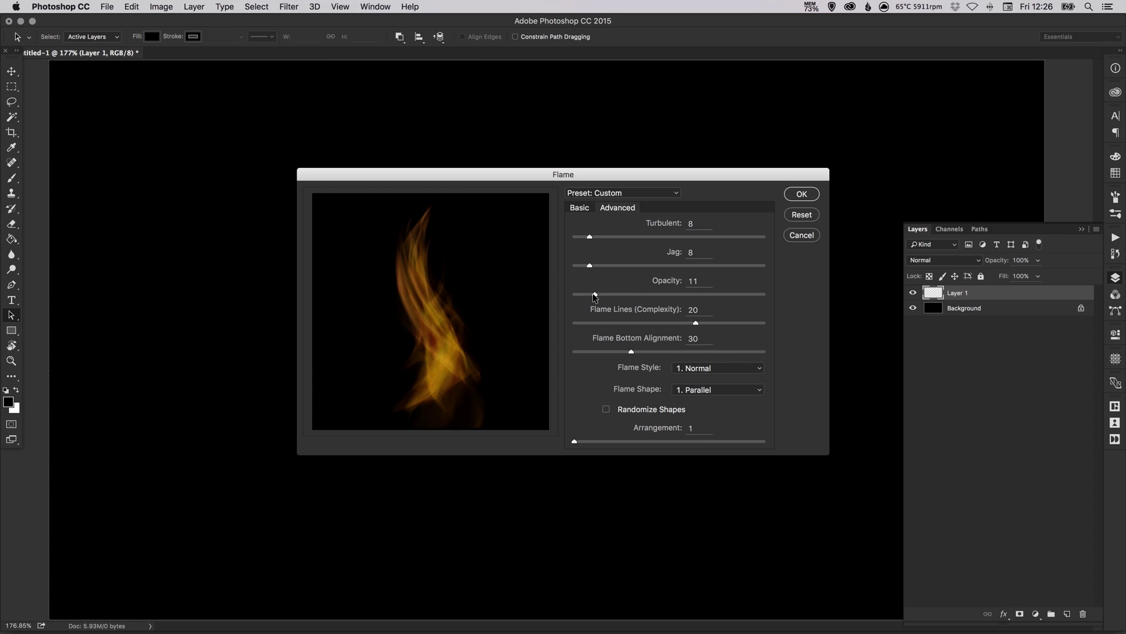
left_click_drag(594, 293, 640, 295)
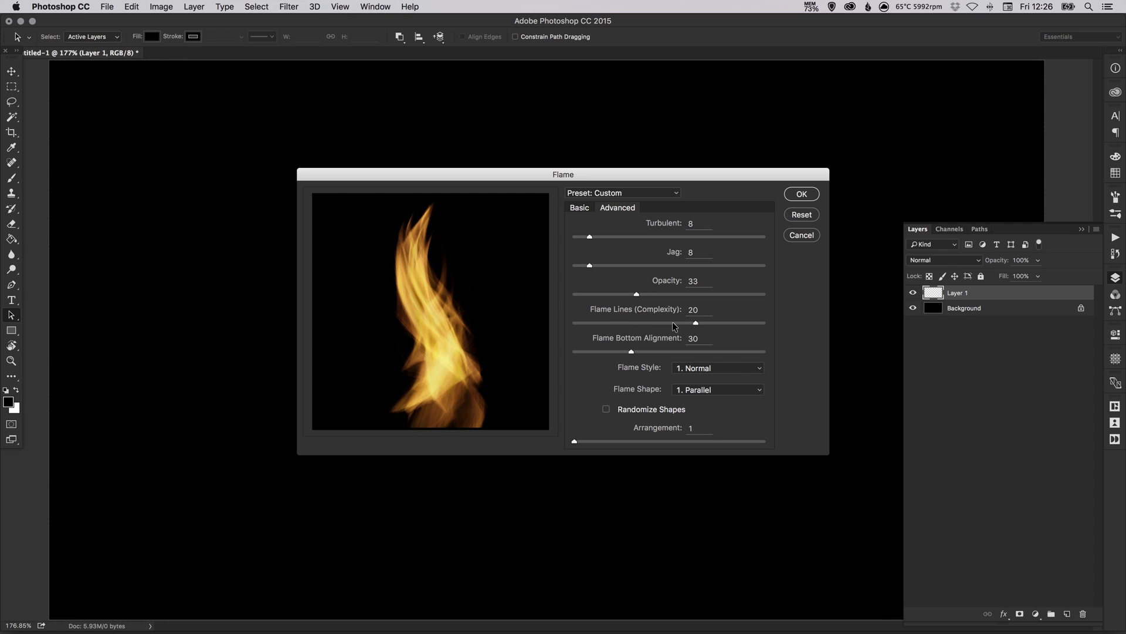
left_click_drag(675, 324, 623, 322)
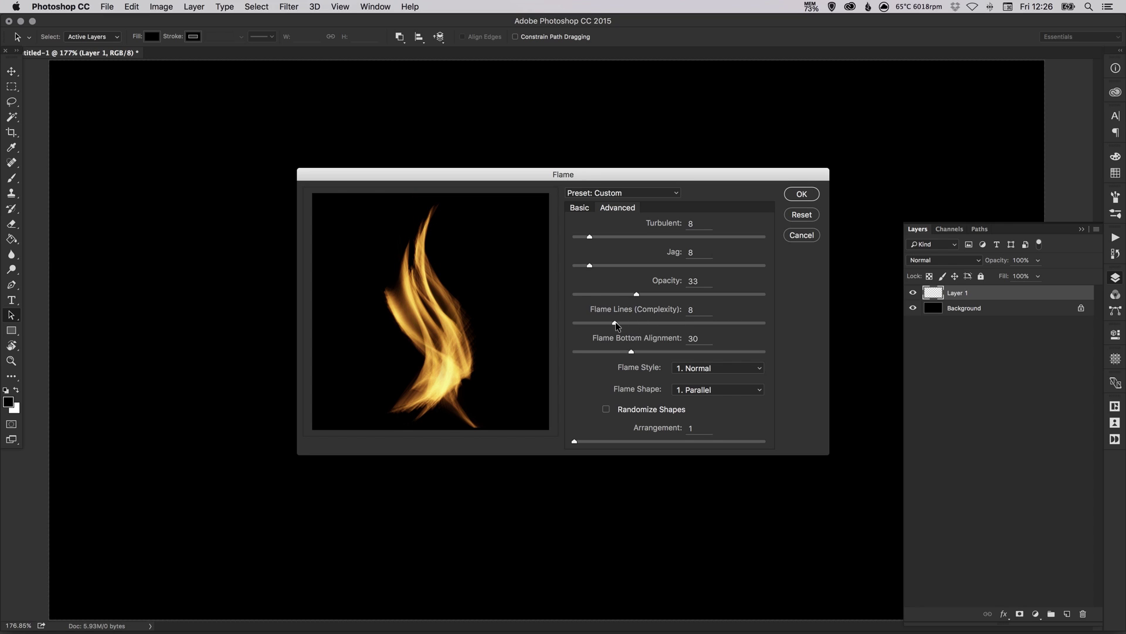
left_click(623, 324)
- Set Bottom Alignment to 30 and adjust the flame Arrangement value
left_click(597, 352)
left_click_drag(658, 353, 630, 350)
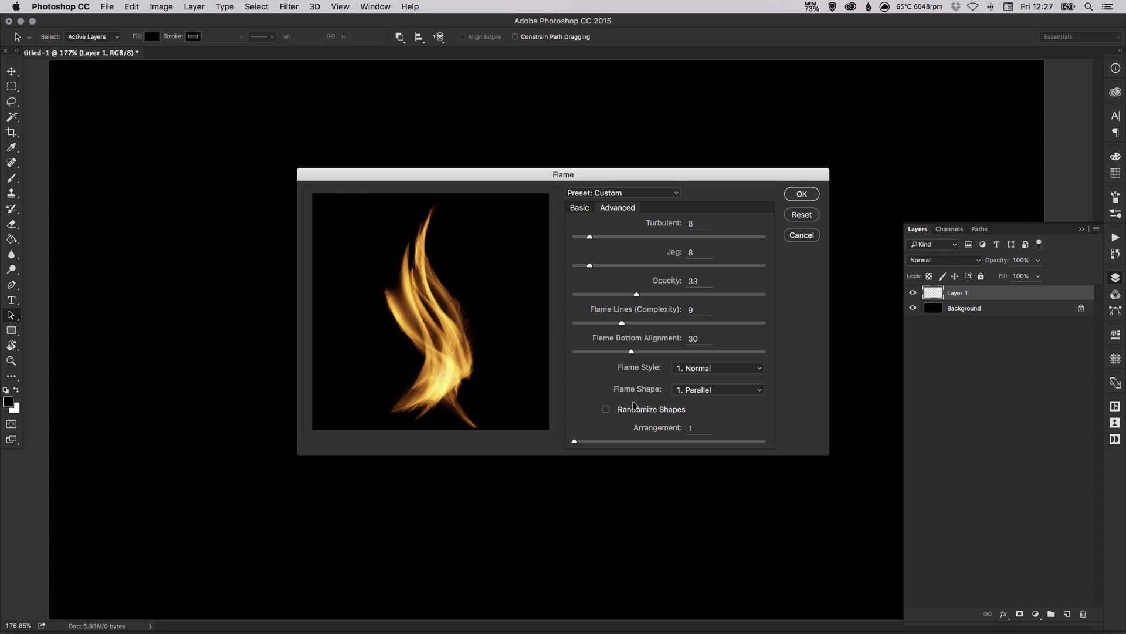
left_click(604, 441)
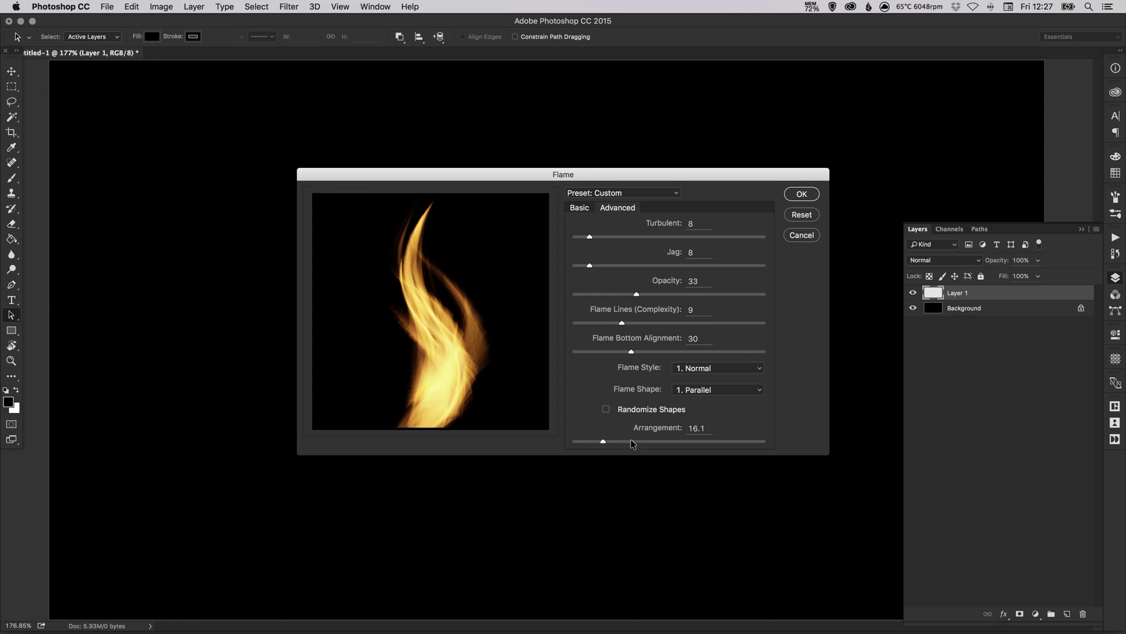
left_click_drag(618, 439, 546, 447)
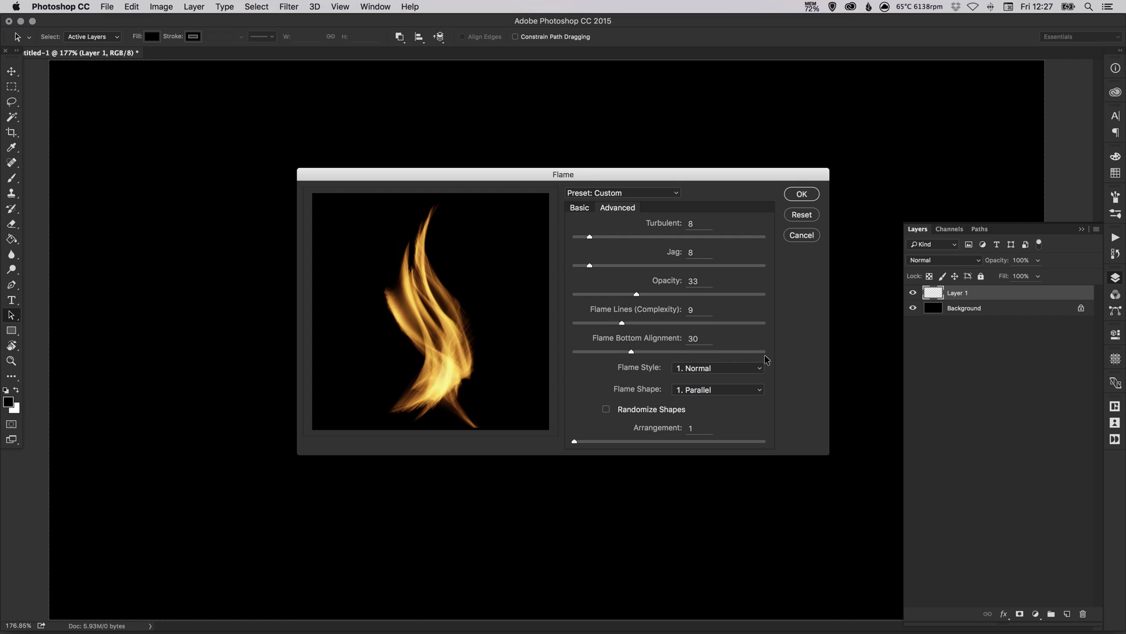
- Preview the Violent and Flat flame styles, then keep the Normal style
left_click(727, 368)
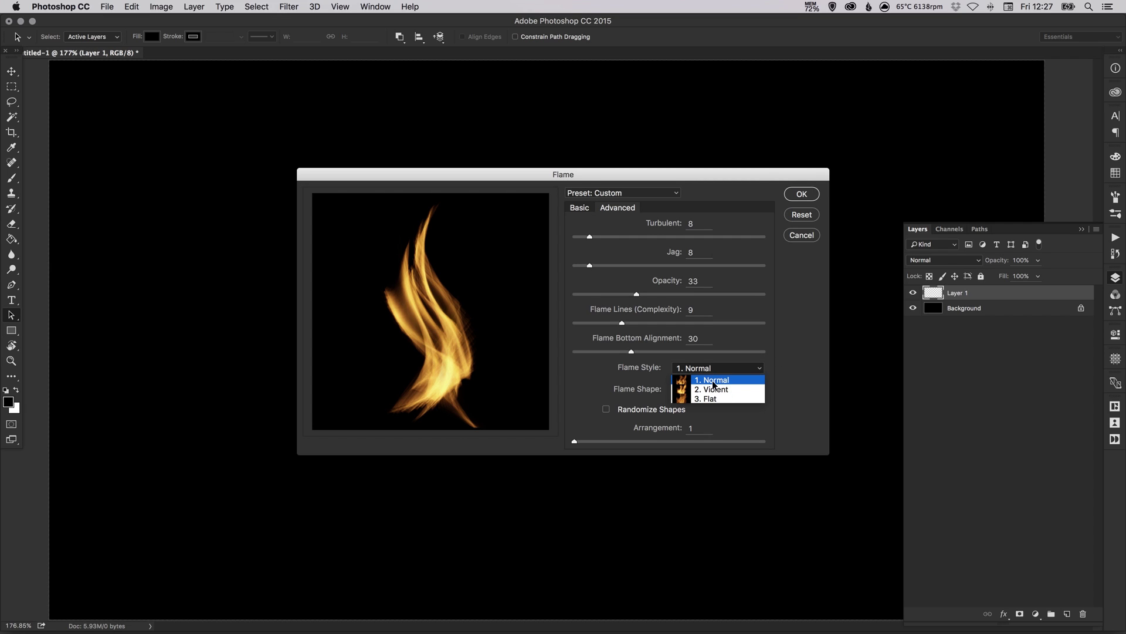
left_click(725, 390)
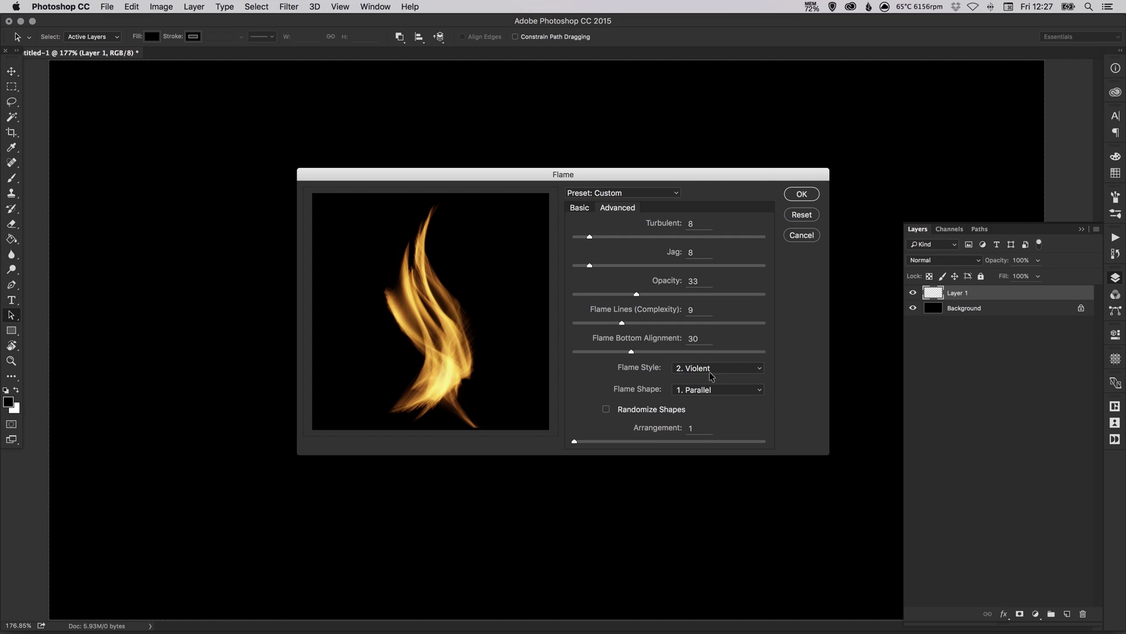
left_click(710, 368)
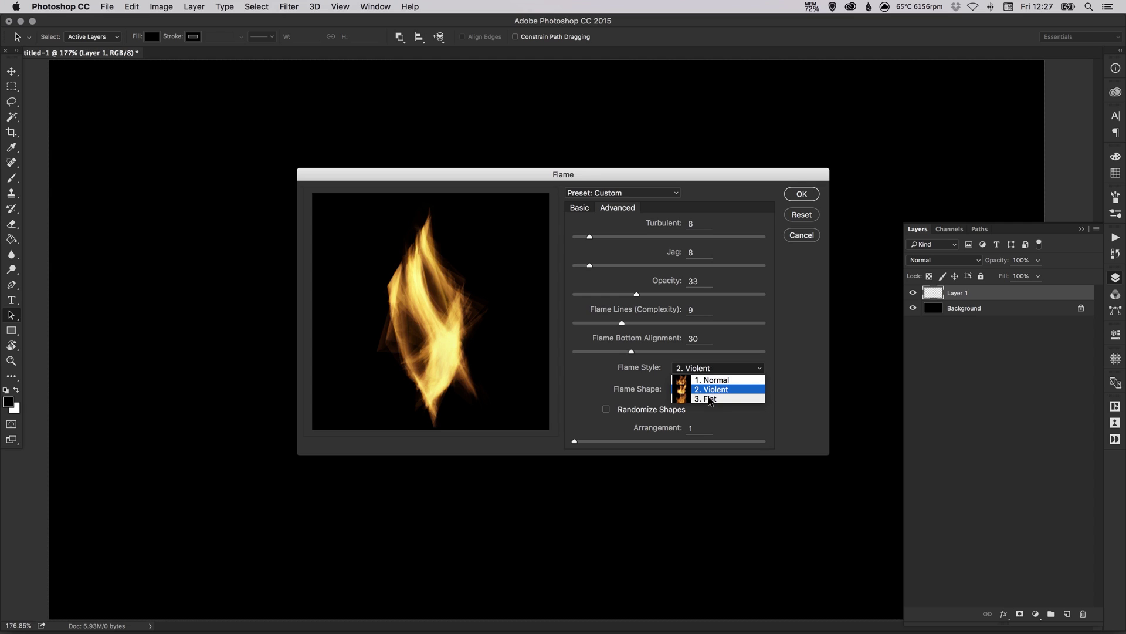
left_click(709, 396)
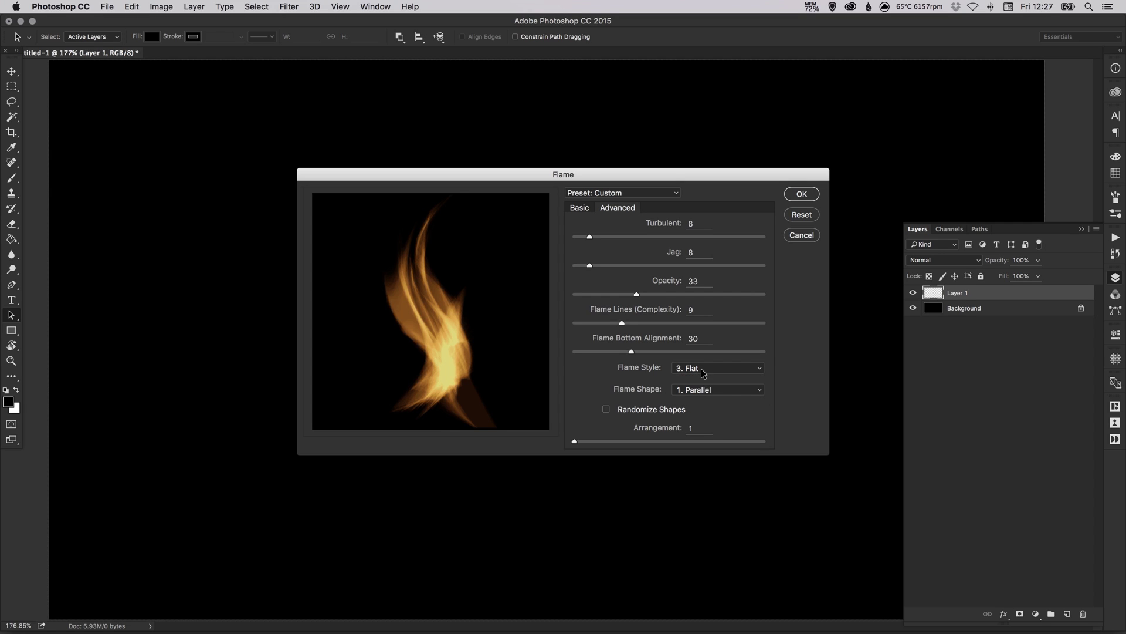
left_click(702, 369)
left_click(701, 375)
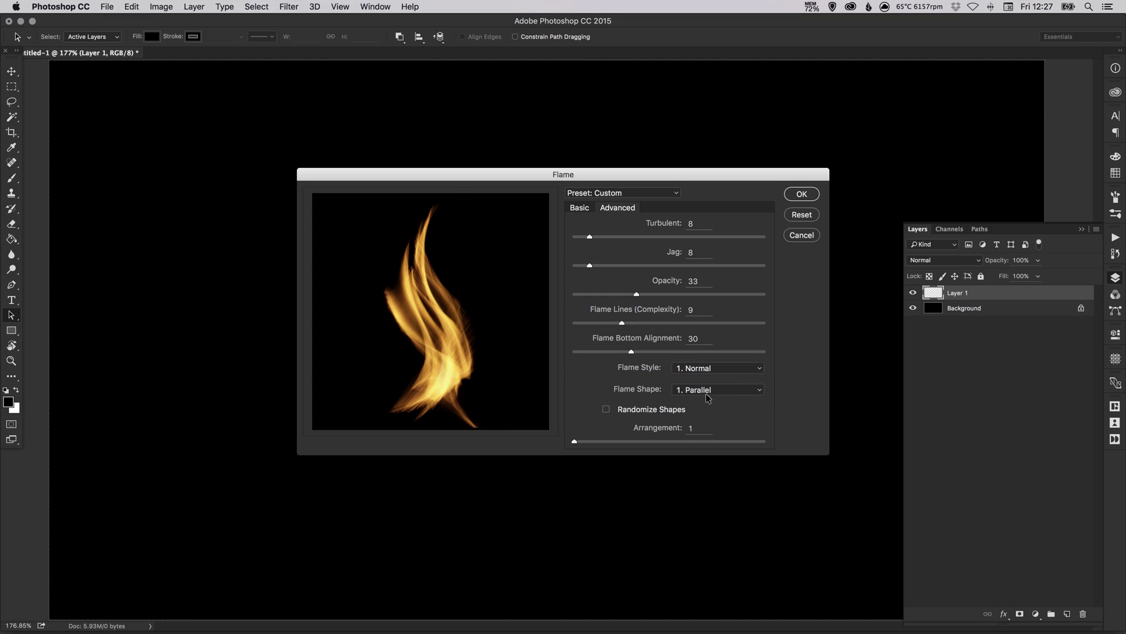
- Compare the Pointing and To The Center flame shapes, settling on 5. Pointing
left_click(702, 390)
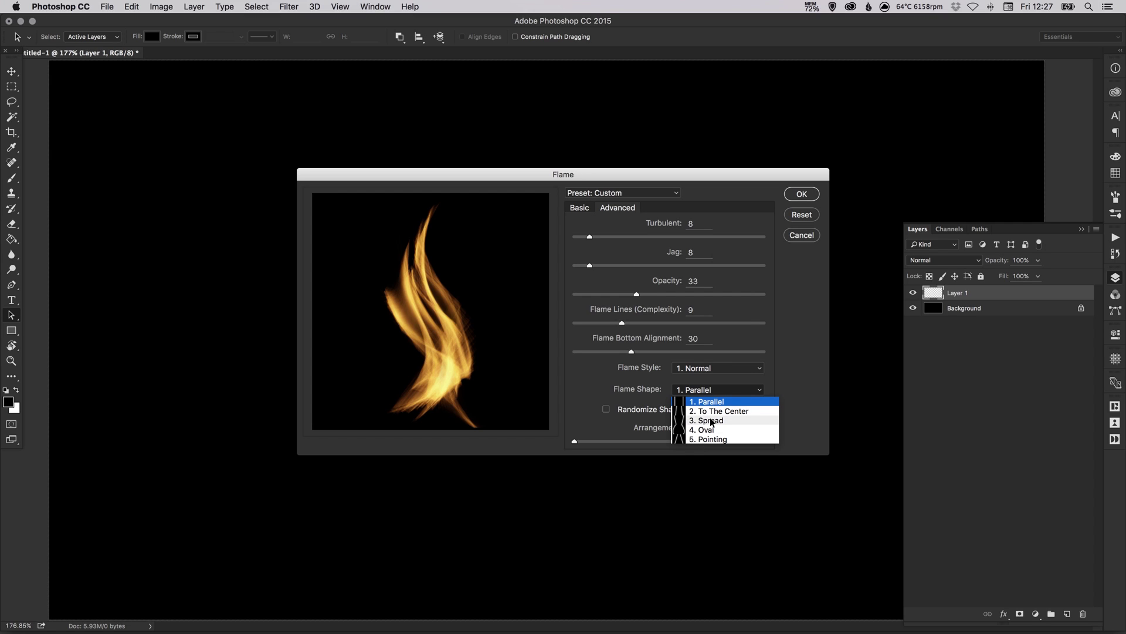
left_click(708, 440)
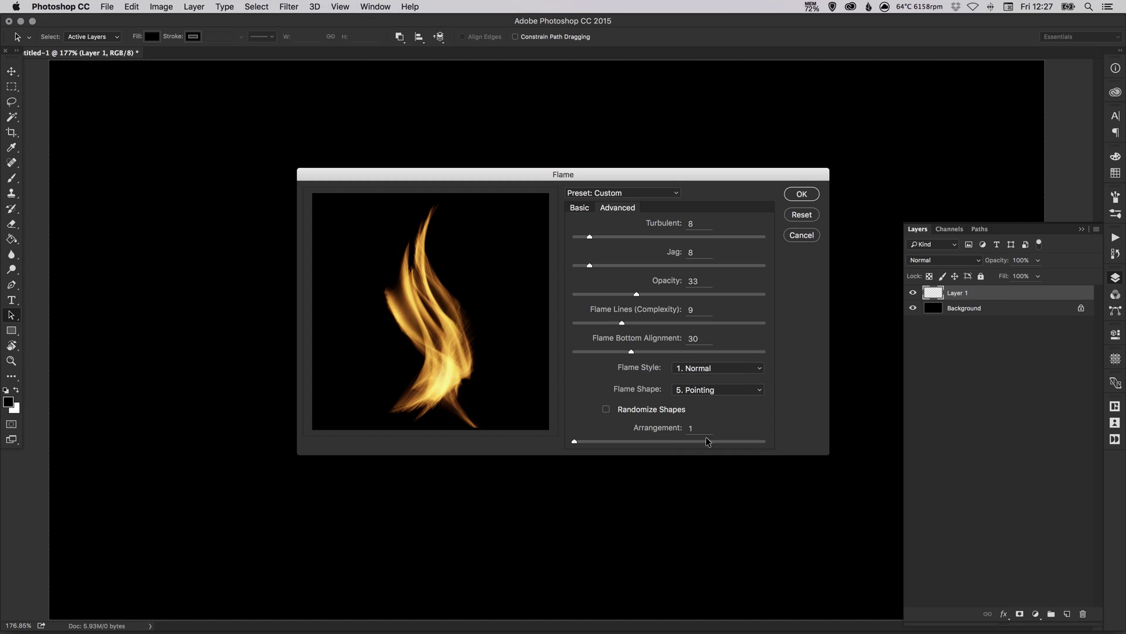
left_click(713, 391)
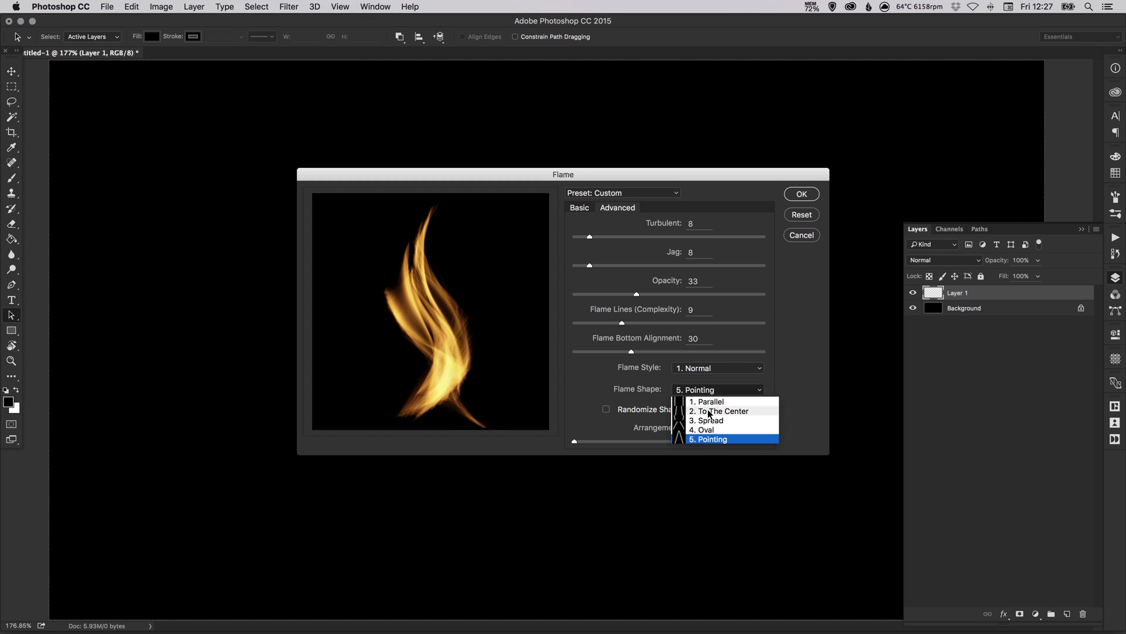
left_click(709, 406)
left_click(708, 390)
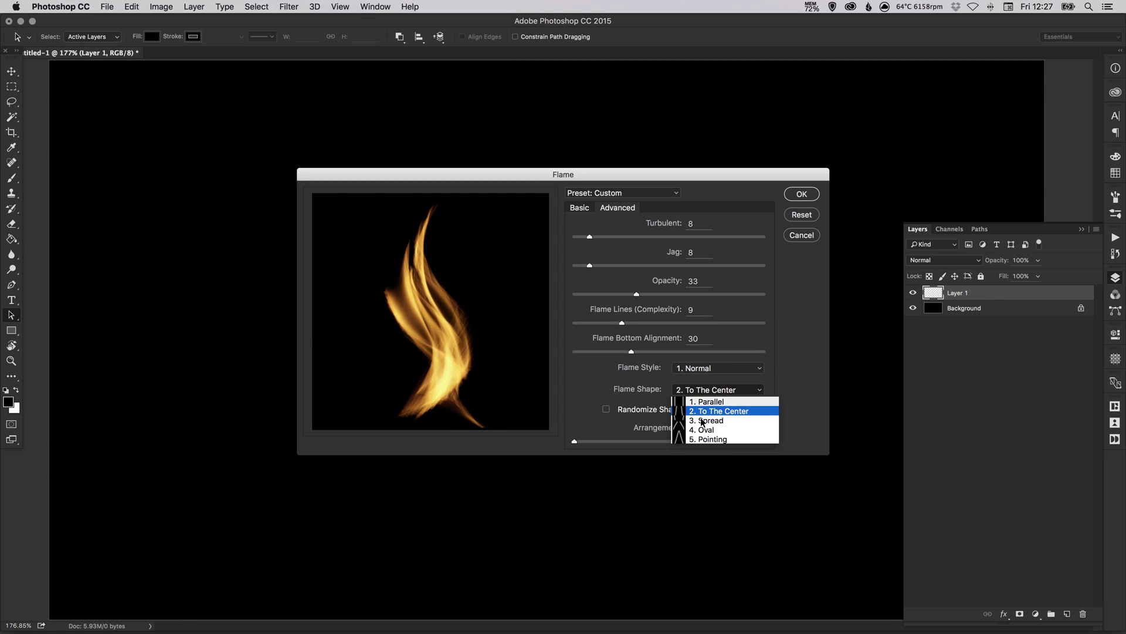
left_click(701, 439)
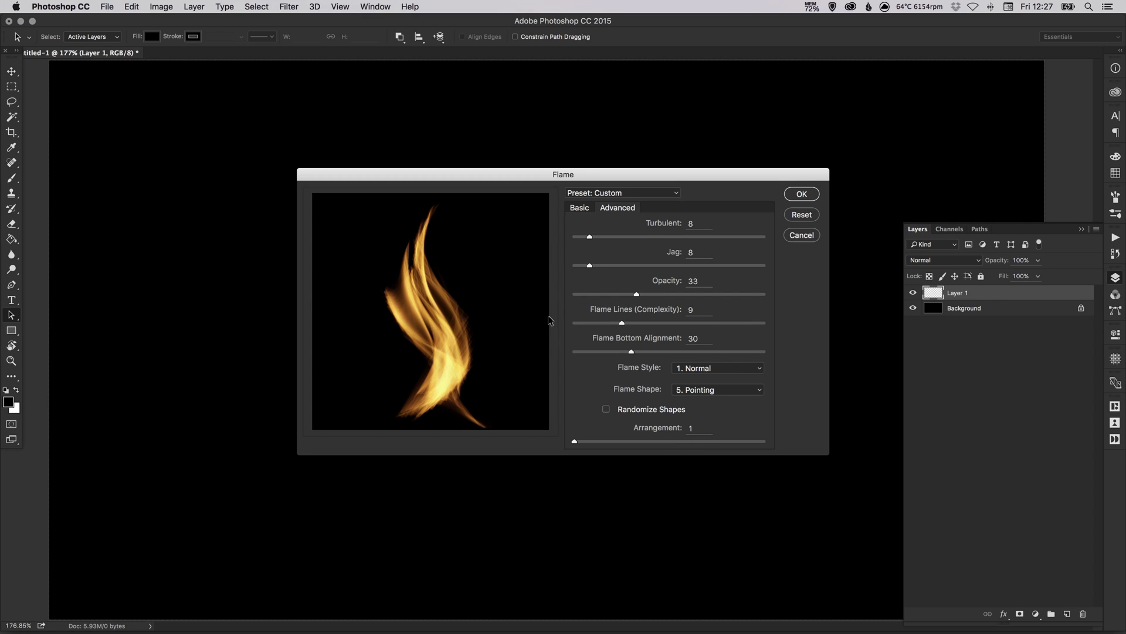
- Apply the Flame filter, deselect the Work Path, and toggle Layer 1's visibility to check it
left_click(803, 195)
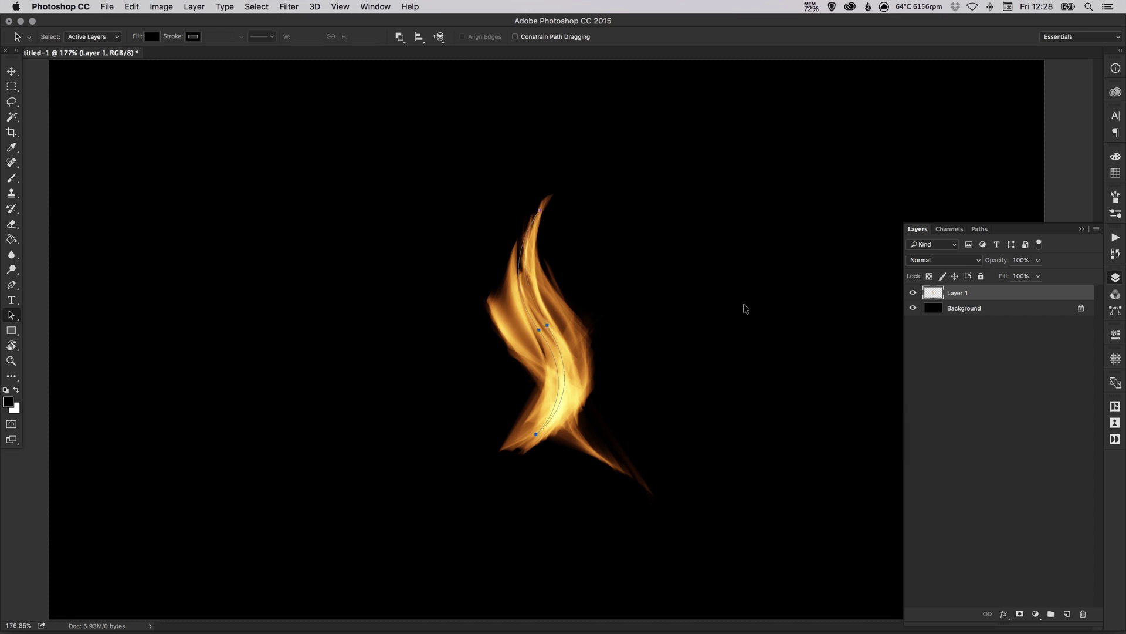
left_click(980, 229)
left_click(967, 305)
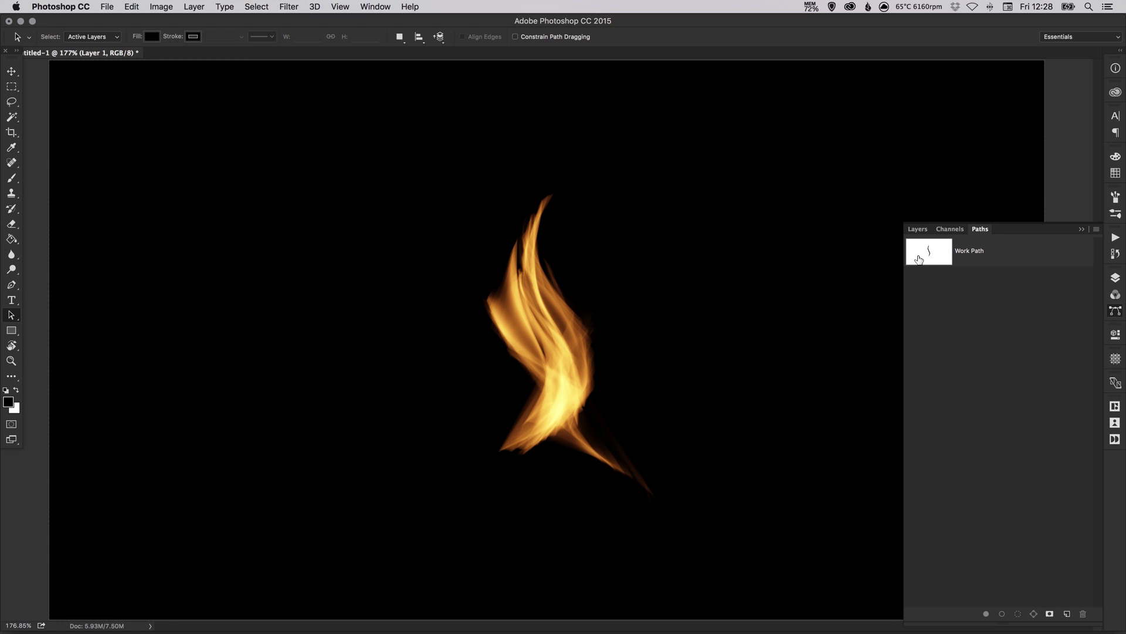
left_click(918, 229)
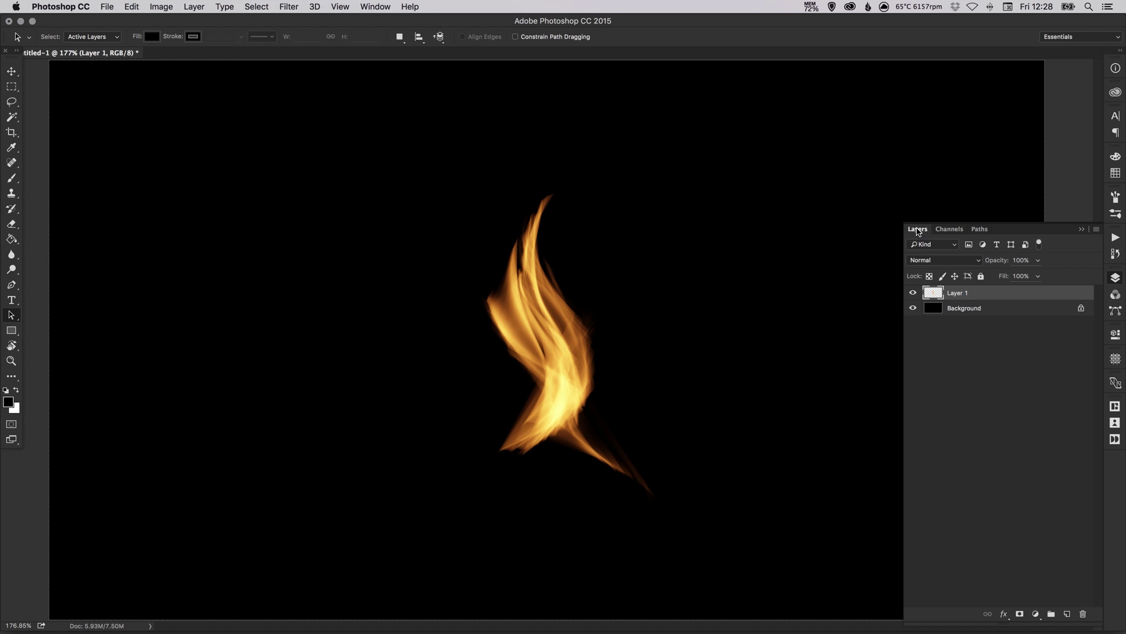
left_click(913, 293)
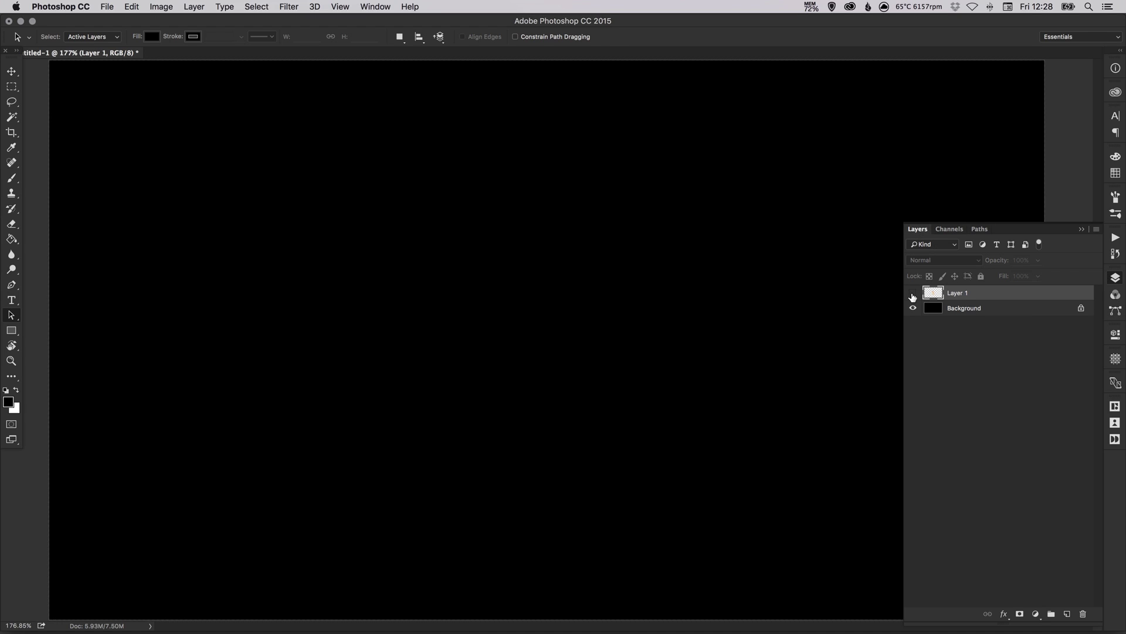
left_click(913, 294)
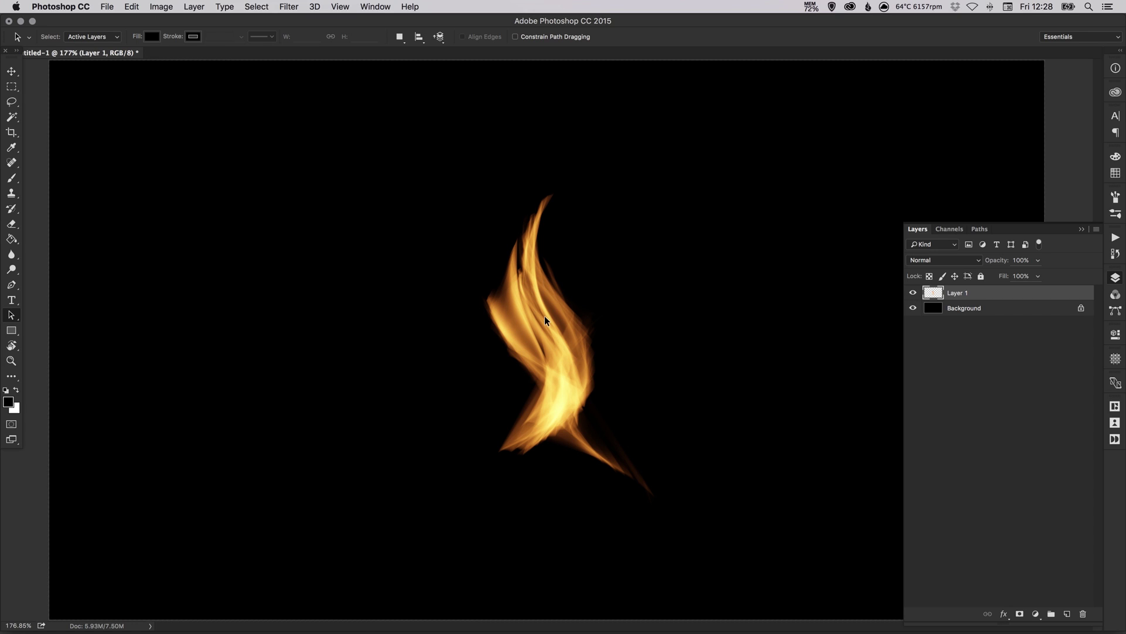
- Insert an empty Layer 2 above Background, rename Layer 1 to 'Flame', and select Layer 2
left_click(966, 311)
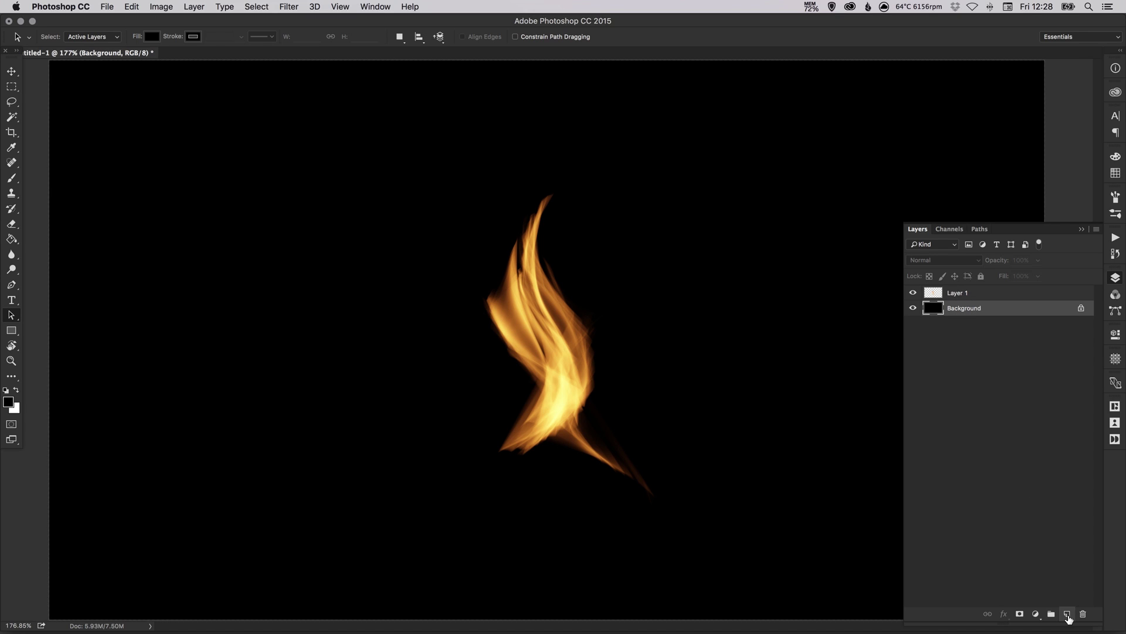
left_click(1067, 615)
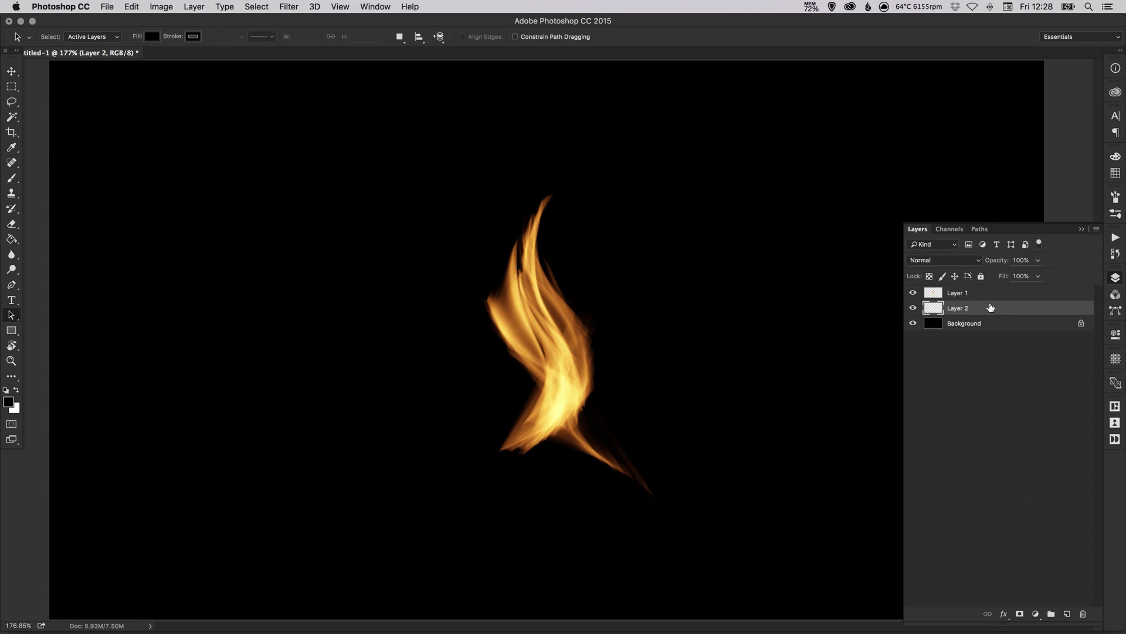
double_click(953, 293)
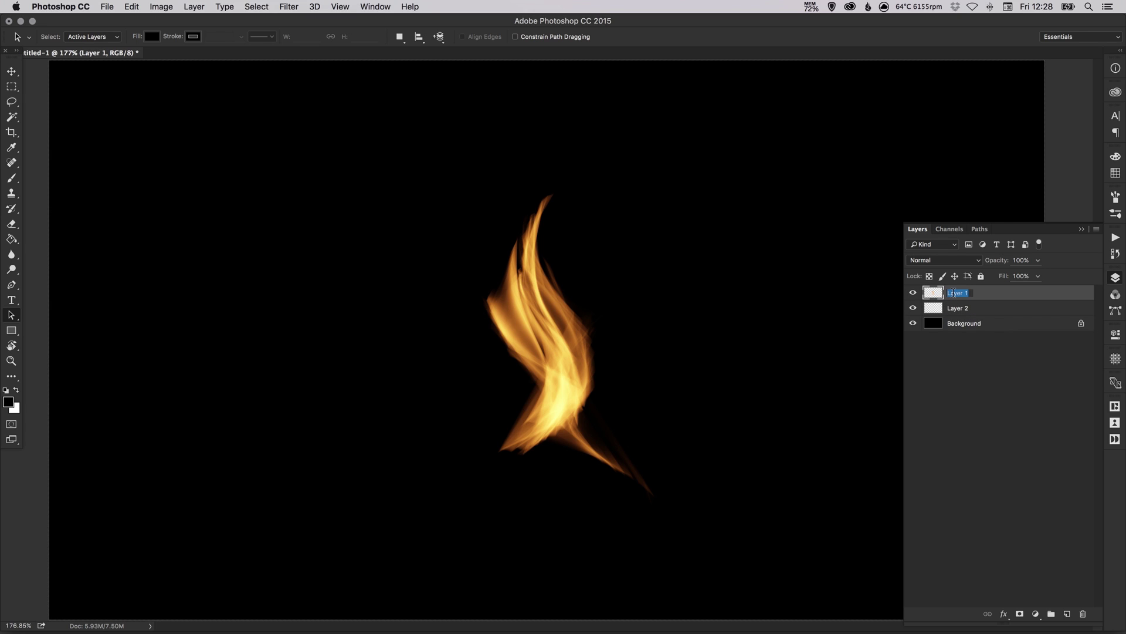
type("Flame")
key("Return")
left_click(959, 309)
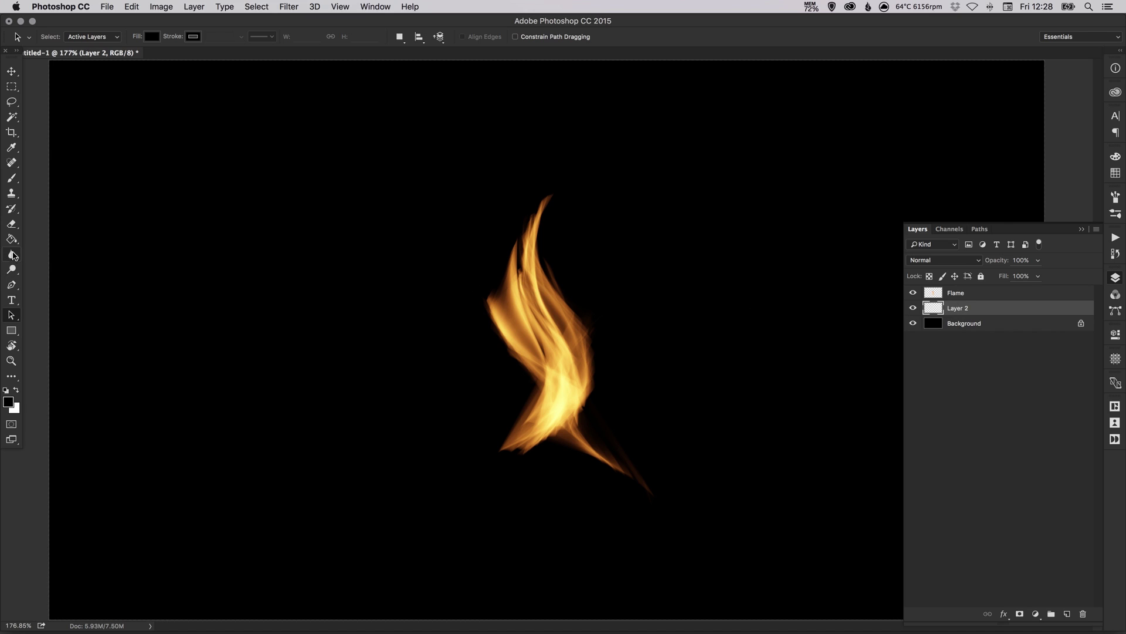
- Pick a soft round brush and sample a deep orange foreground colour from the flame
left_click(12, 179)
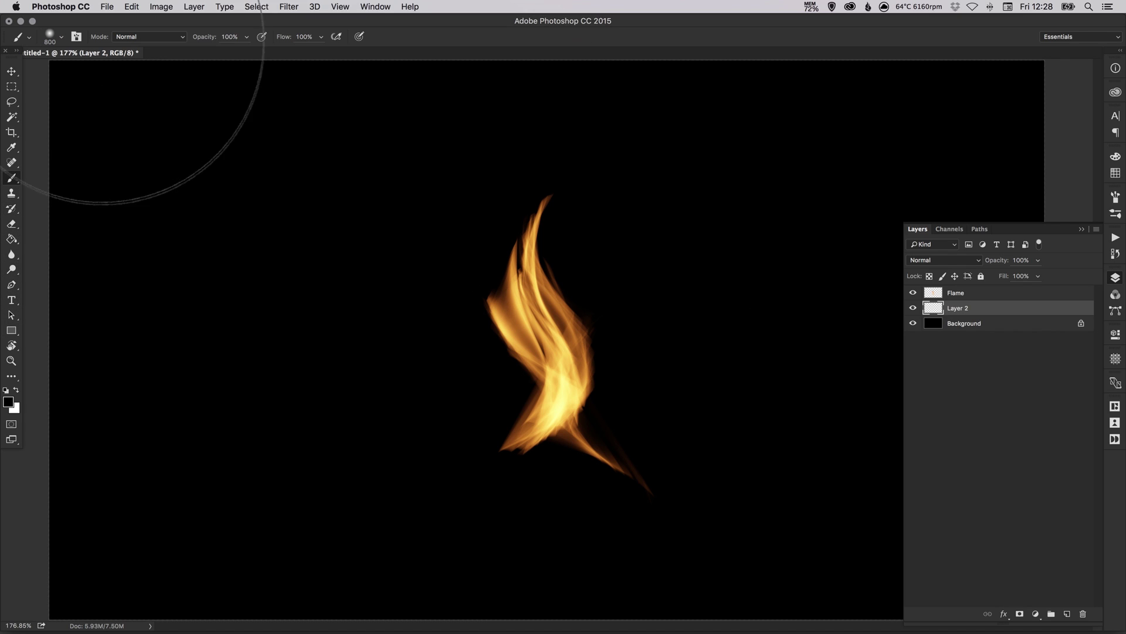
left_click(61, 36)
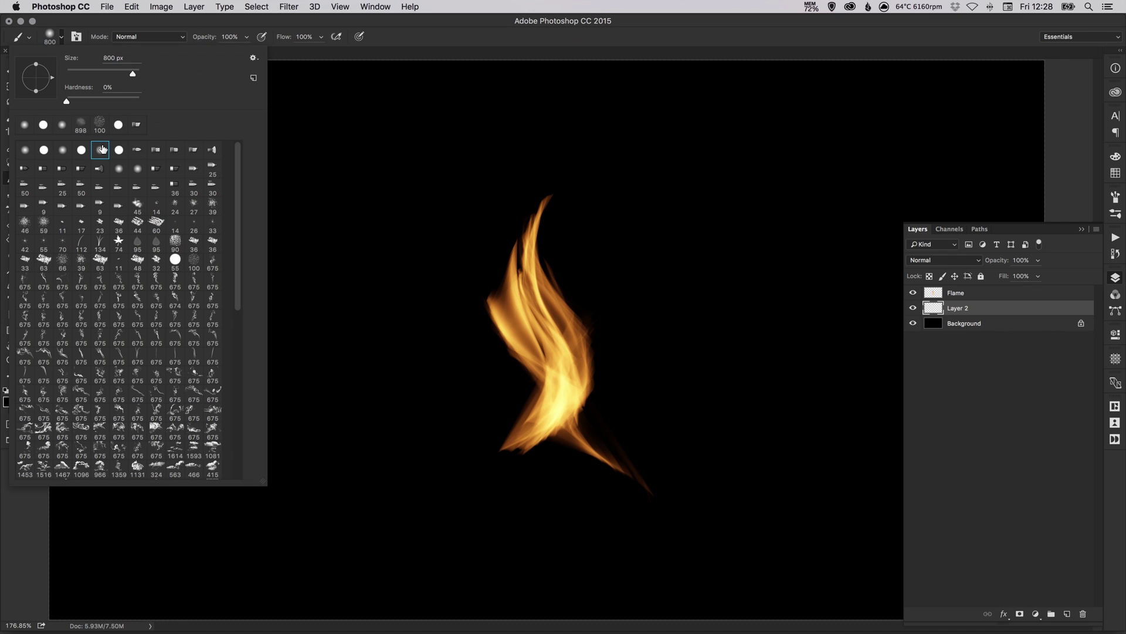
left_click(352, 223)
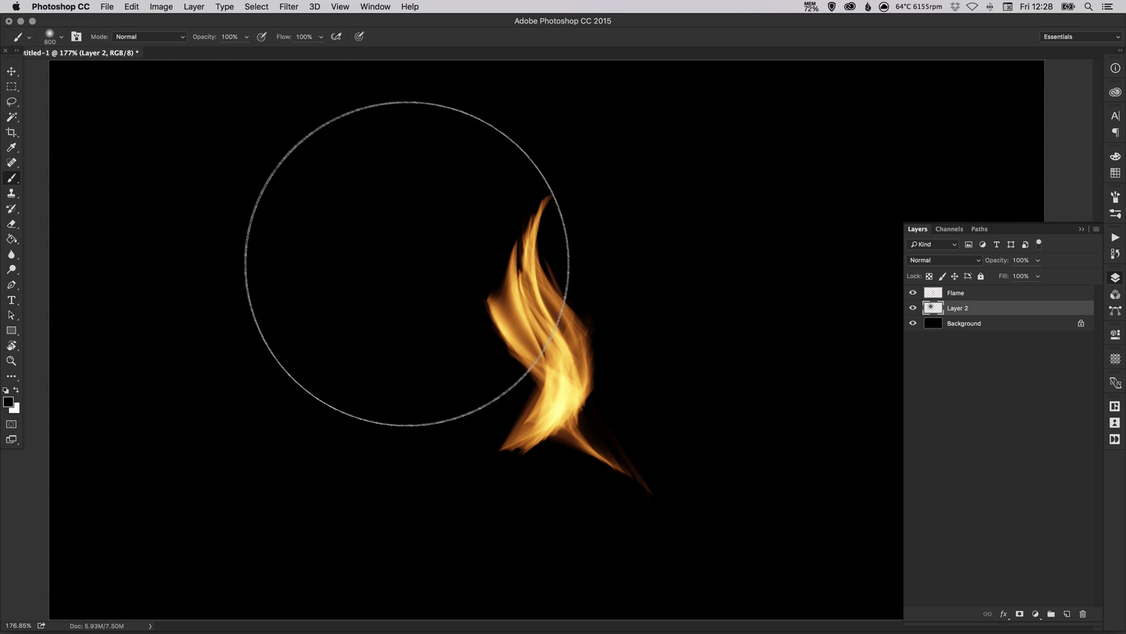
left_click(9, 403)
left_click(556, 398)
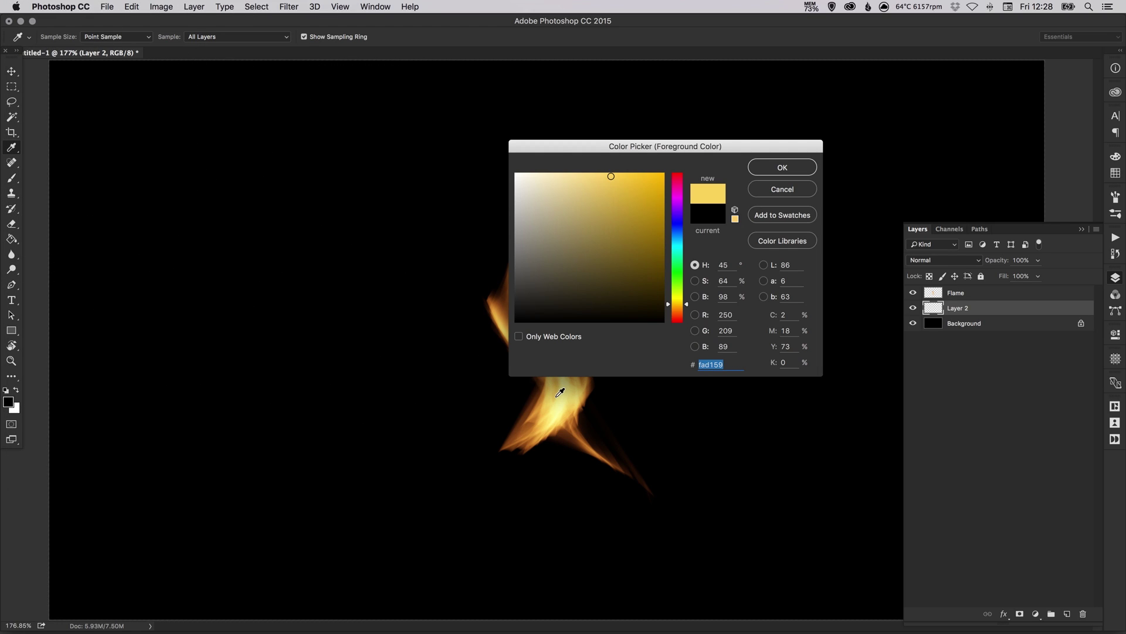
left_click_drag(554, 398, 579, 428)
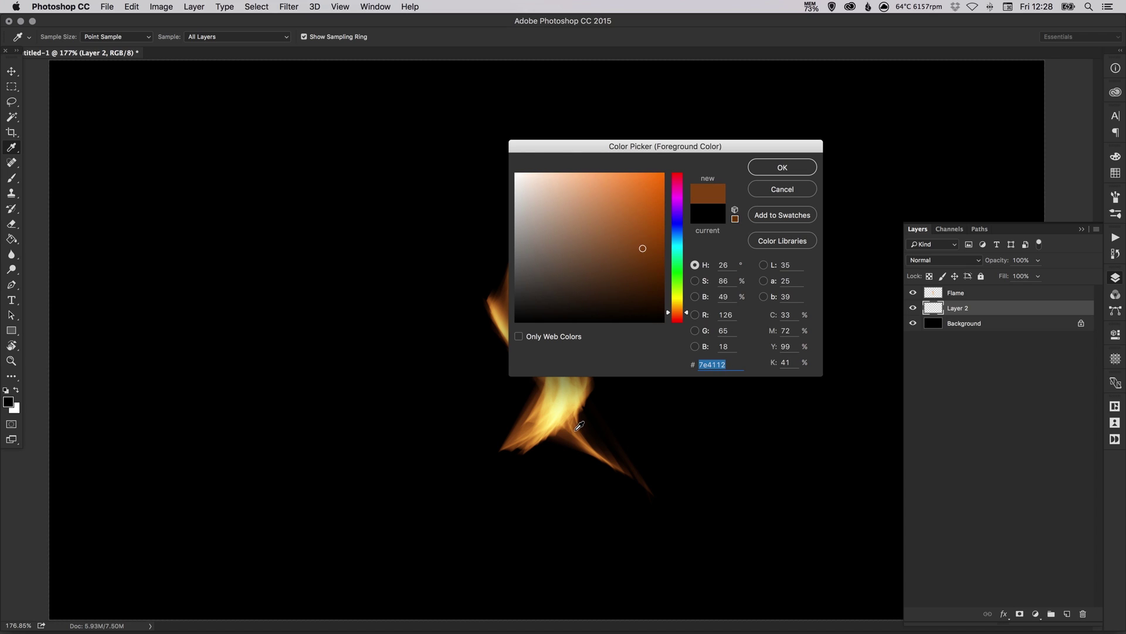
left_click(782, 167)
- Enlarge the brush and paint one large orange glow behind the flame
key("bracketright")
key("bracketright")
key("bracketright")
key("bracketright")
key("bracketright")
key("bracketright")
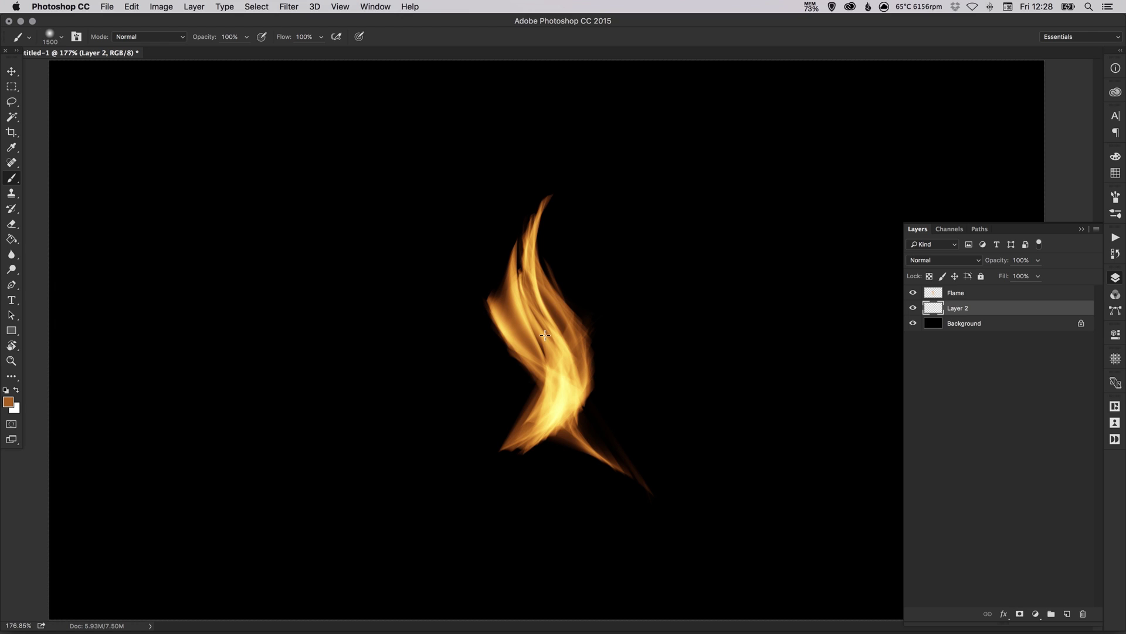
left_click(544, 335)
key("v")
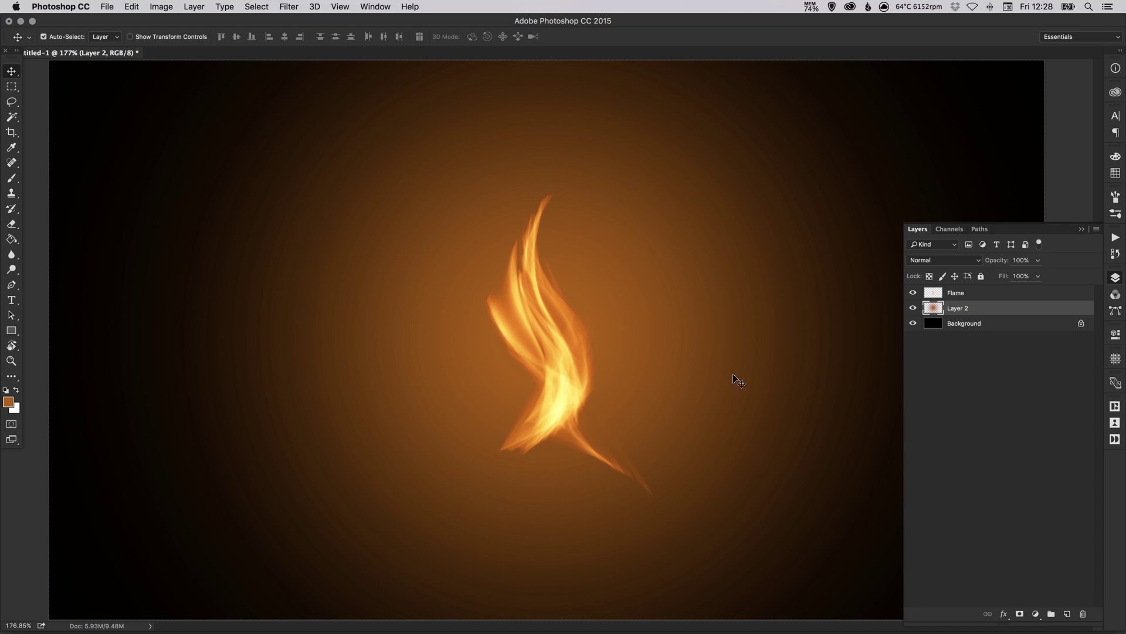
- Lower Layer 2's opacity to 25% and rename the layer Glow
left_click_drag(1038, 259, 996, 274)
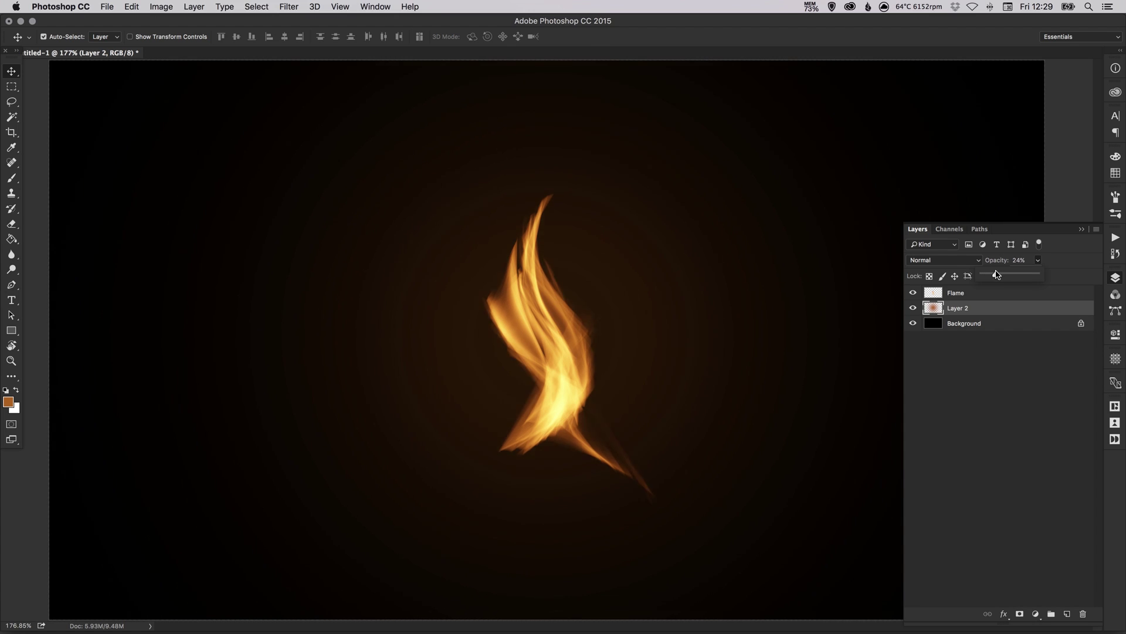
left_click(959, 312)
double_click(958, 311)
type("Glow")
key("Return")
- Toggle the Glow layer's visibility off and on twice to compare the flame with and without it
left_click(913, 309)
left_click(913, 309)
left_click(912, 309)
left_click(913, 309)
- Collapse the Layers panel in the right-hand dock to reveal the full flame over the black canvas
left_click(1115, 278)
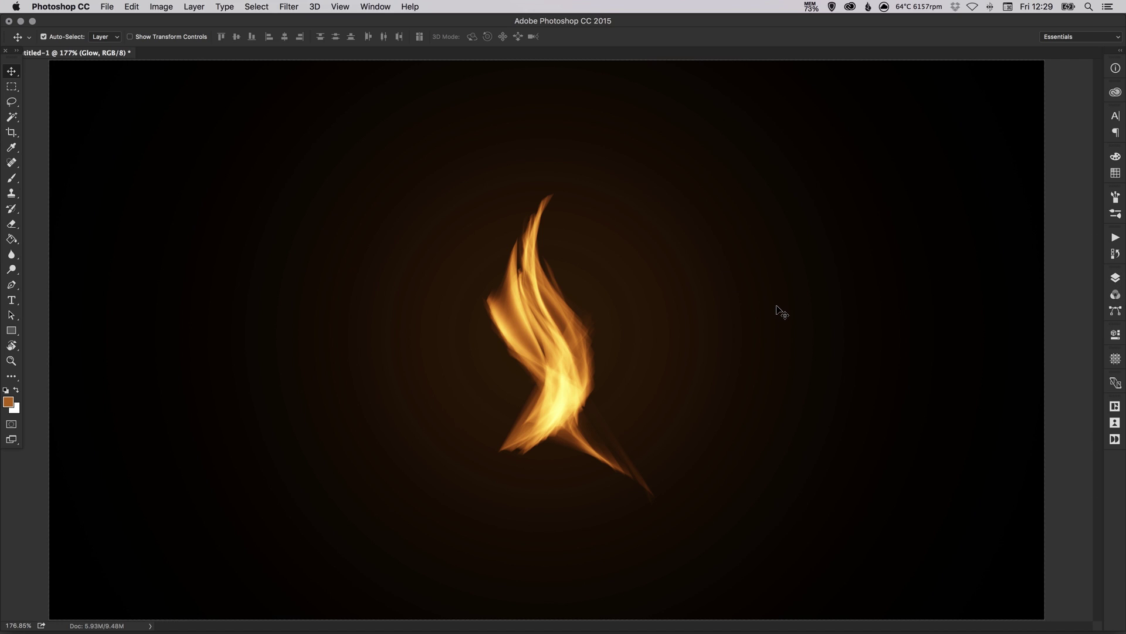